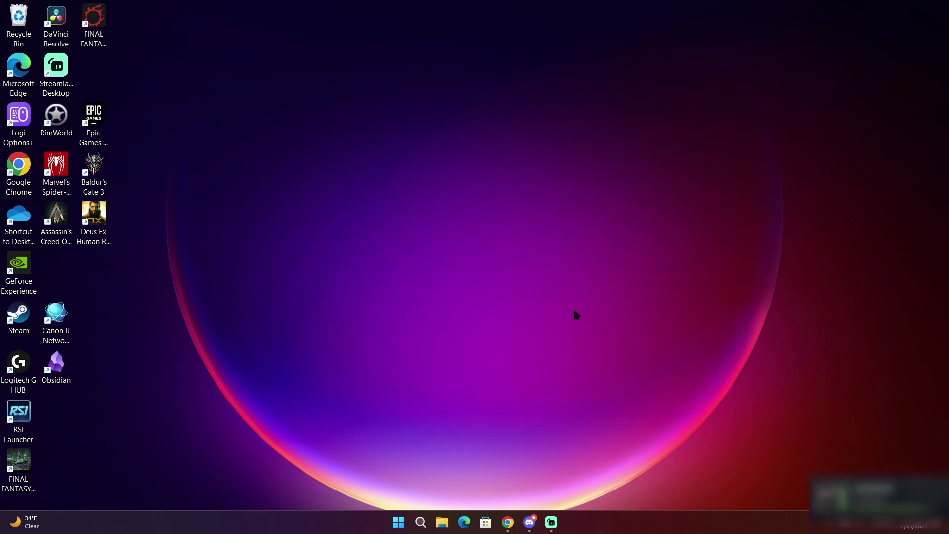
- Turn on Magnifier, move its toolbar left of centre, and show the reading speed and voice options
key("super+plus")
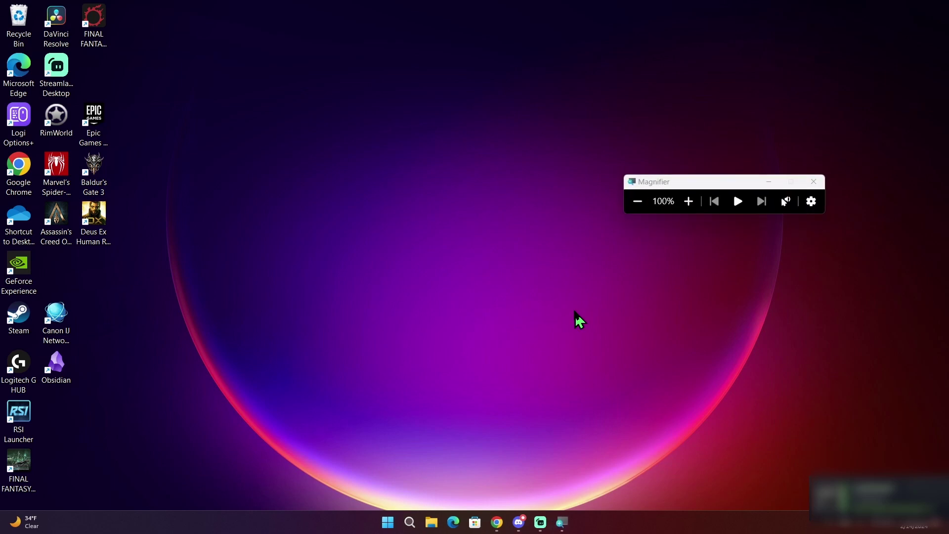
left_click_drag(685, 187, 401, 167)
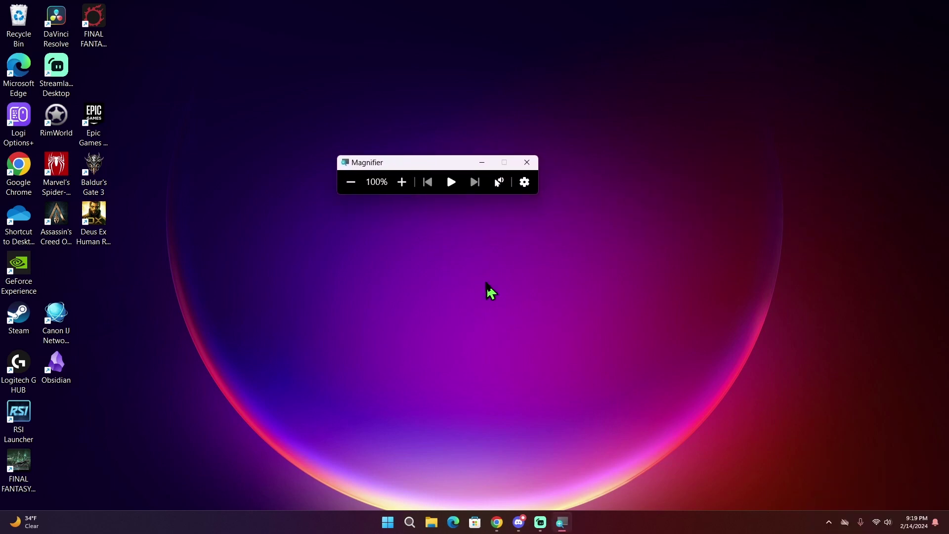
left_click(524, 191)
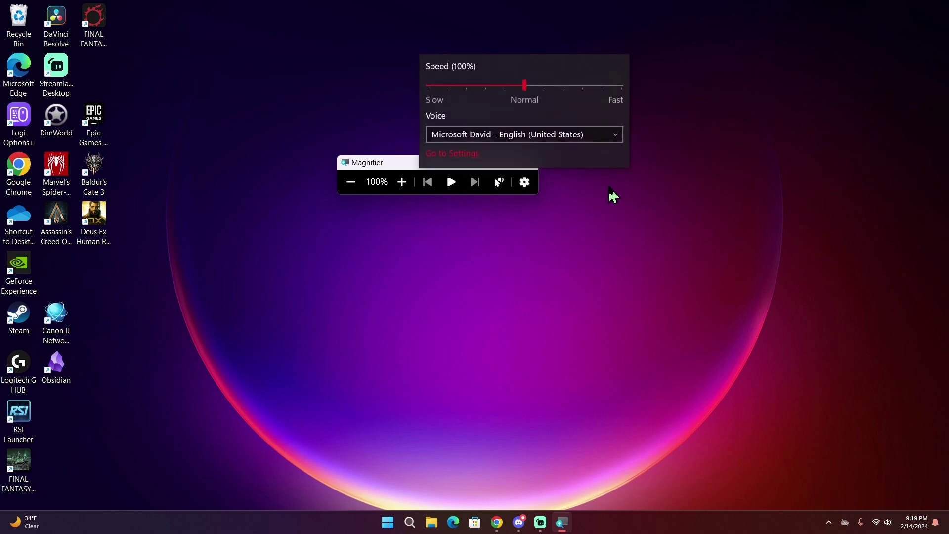
- Open Magnifier settings, shift the toolbar right, close Settings, and reopen the page with Win+Ctrl+M
left_click(470, 157)
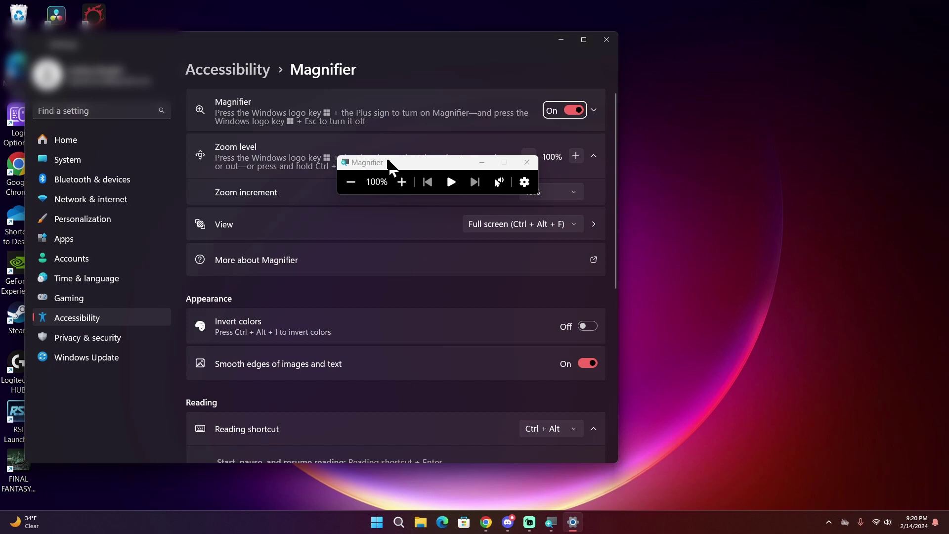
left_click_drag(388, 160, 672, 159)
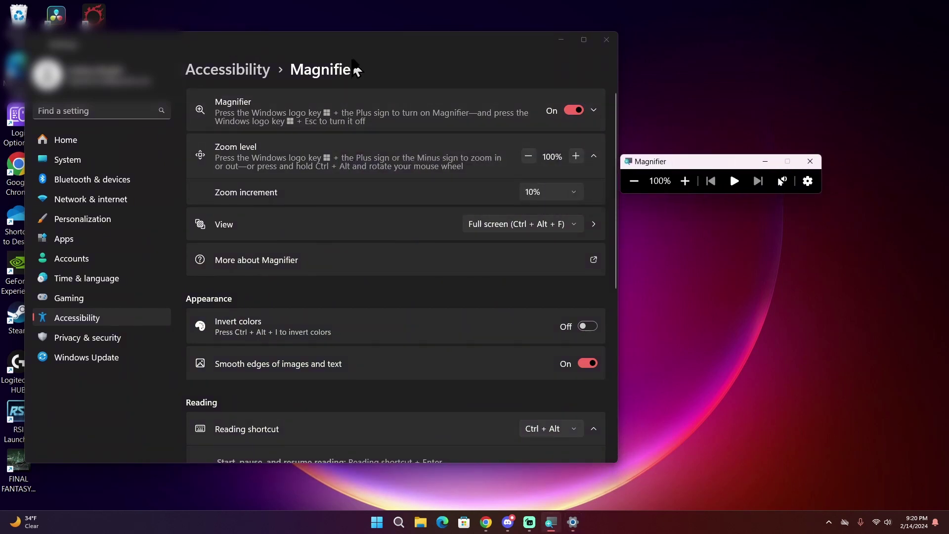
left_click(385, 70)
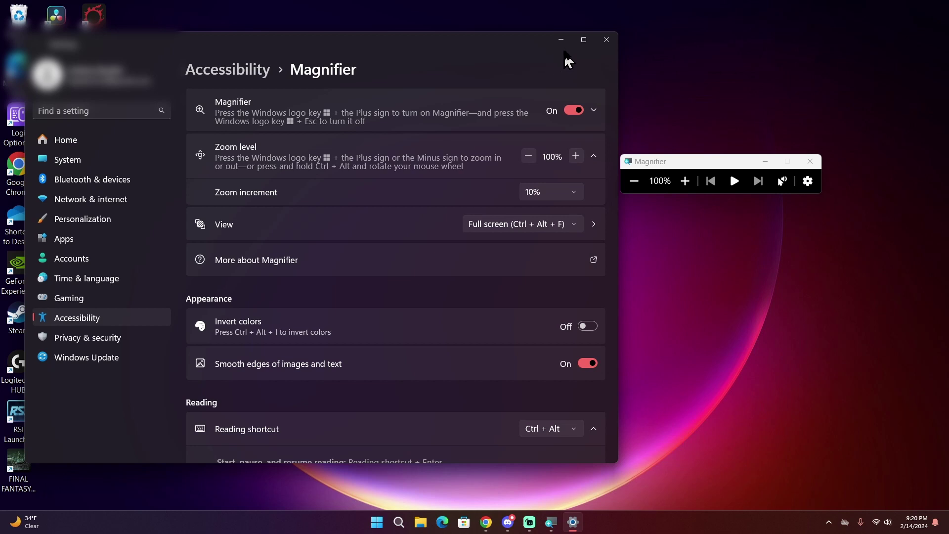
left_click(605, 42)
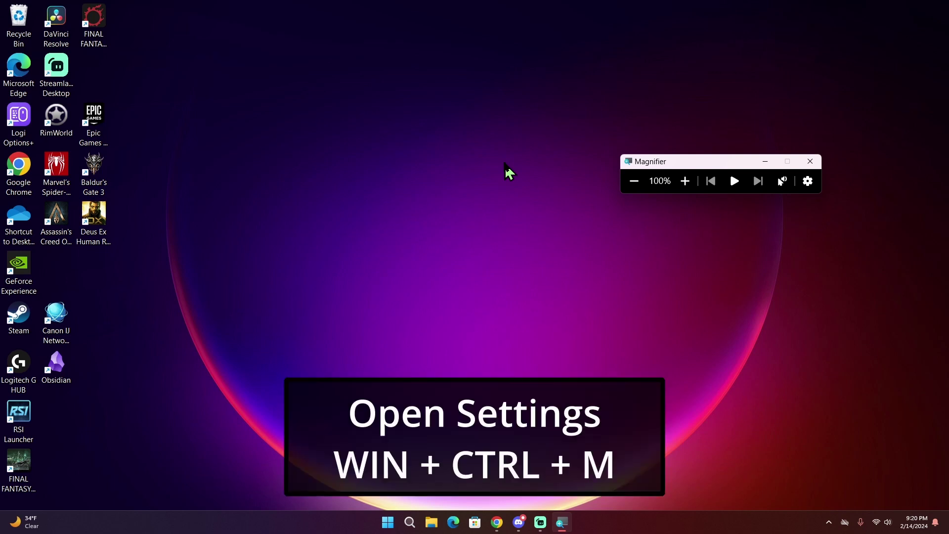
key("super+ctrl+m")
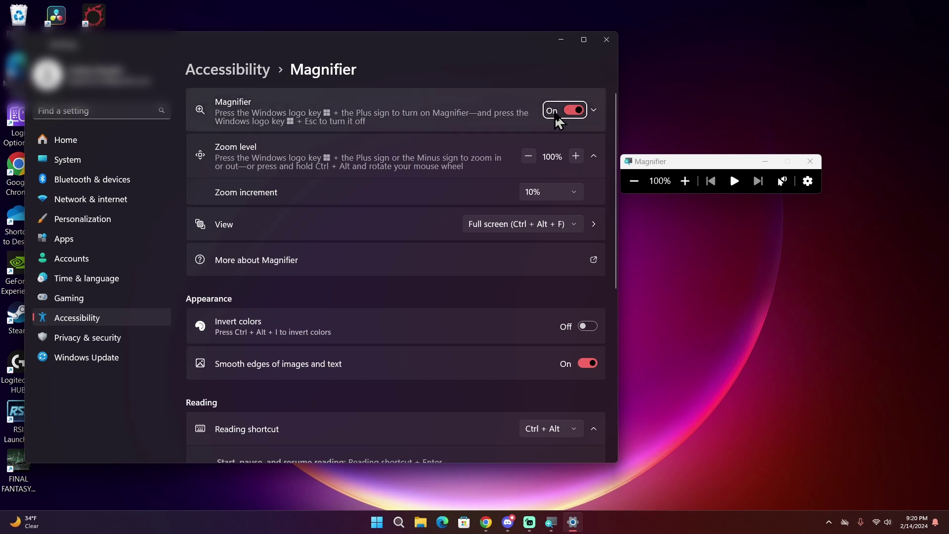
- Switch Magnifier off and back on, then expand its sign-in startup options
left_click(573, 113)
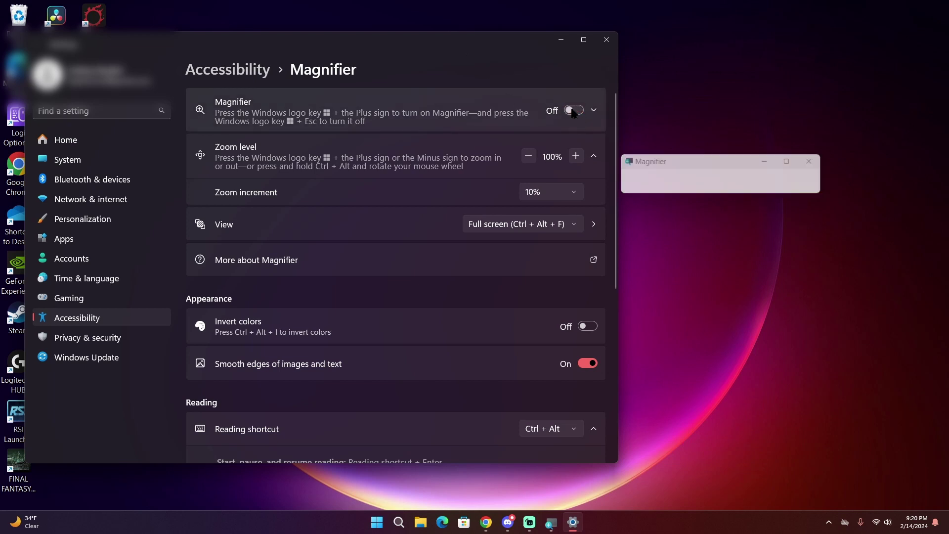
left_click(573, 111)
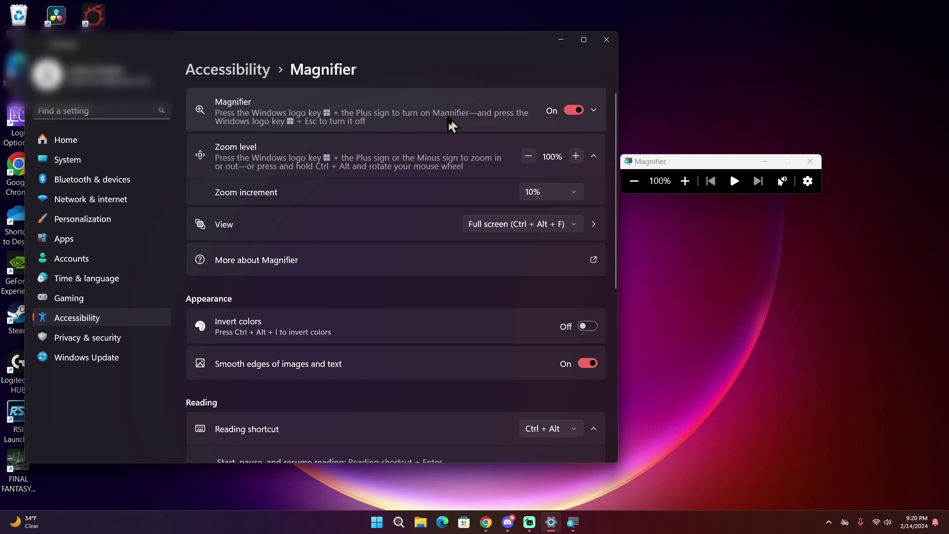
left_click(448, 119)
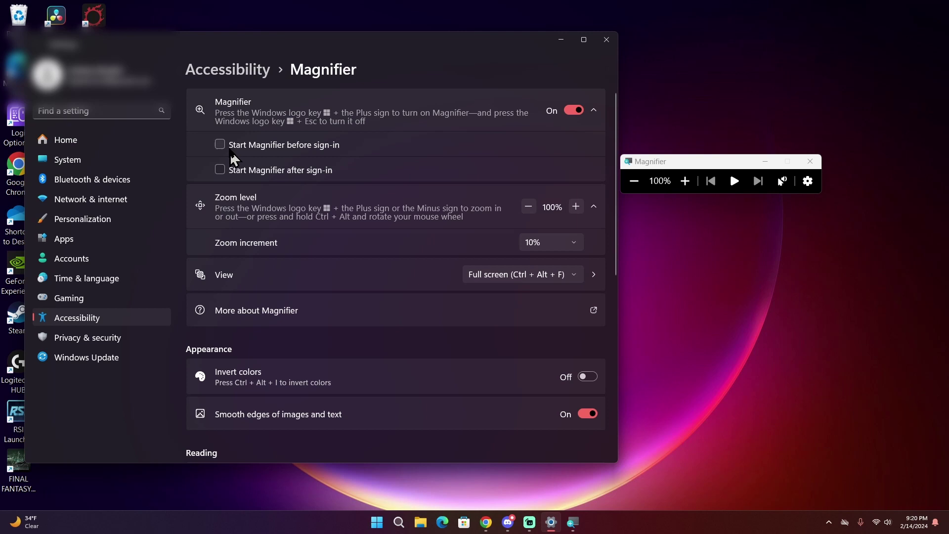
- Tick and untick starting Magnifier before and after sign-in, leaving both unchecked
left_click(220, 144)
left_click(220, 170)
left_click(221, 170)
left_click(225, 148)
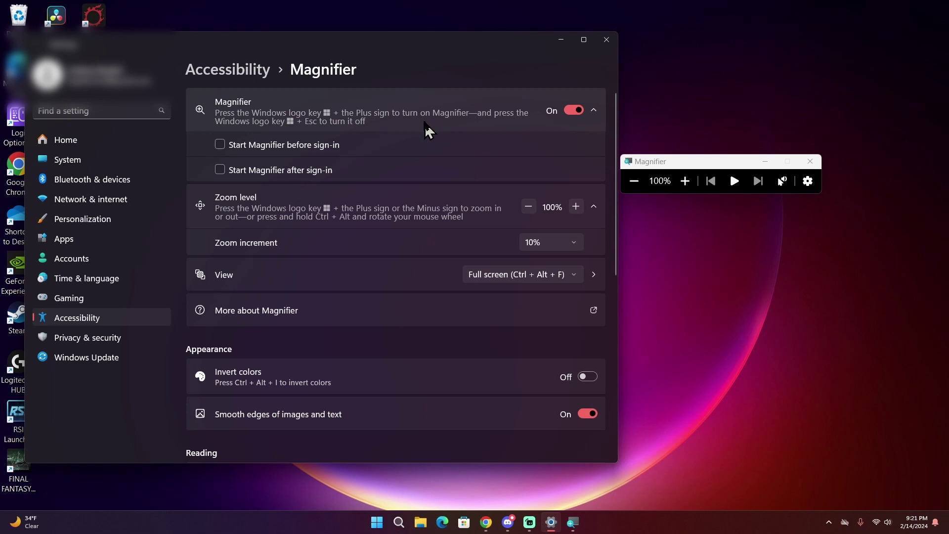
- Collapse the sign-in options and step the zoom level up, then back down to 100%
left_click(428, 128)
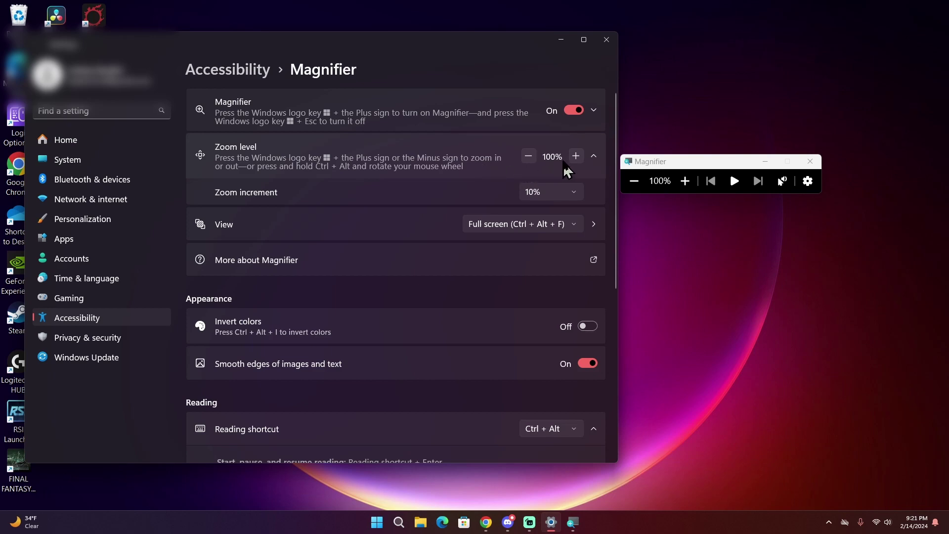
left_click(575, 156)
left_click(575, 156)
left_click(576, 156)
left_click(576, 156)
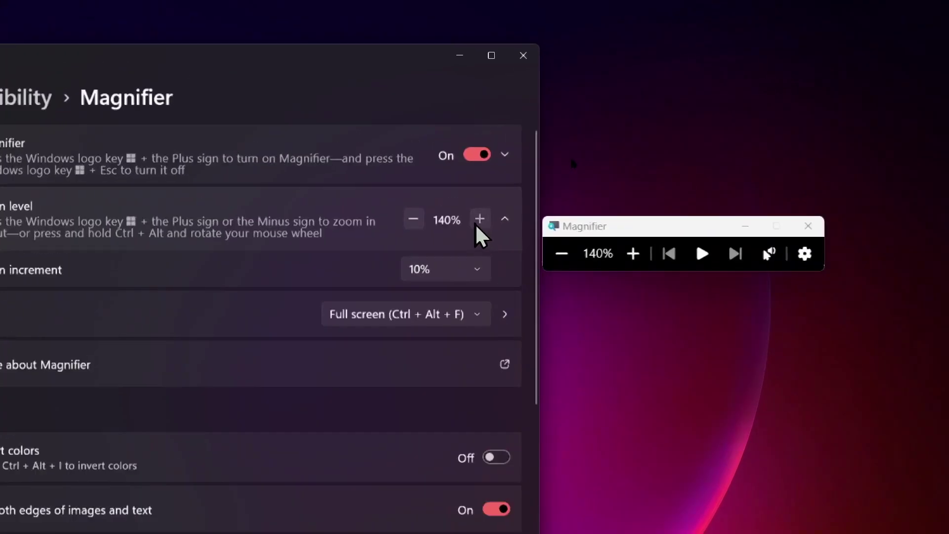
left_click(480, 218)
left_click(480, 218)
left_click(473, 251)
left_click(472, 206)
left_click(473, 207)
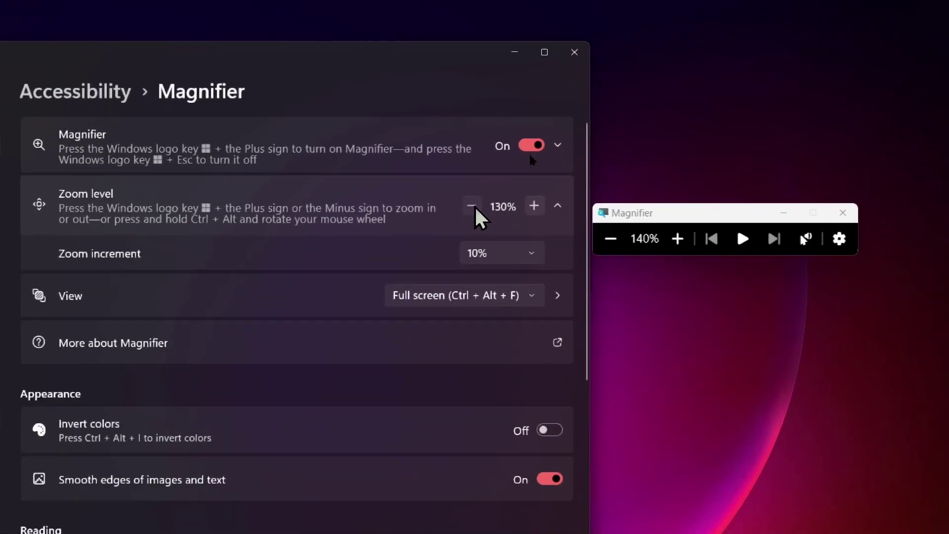
left_click(474, 208)
left_click(475, 207)
left_click(475, 208)
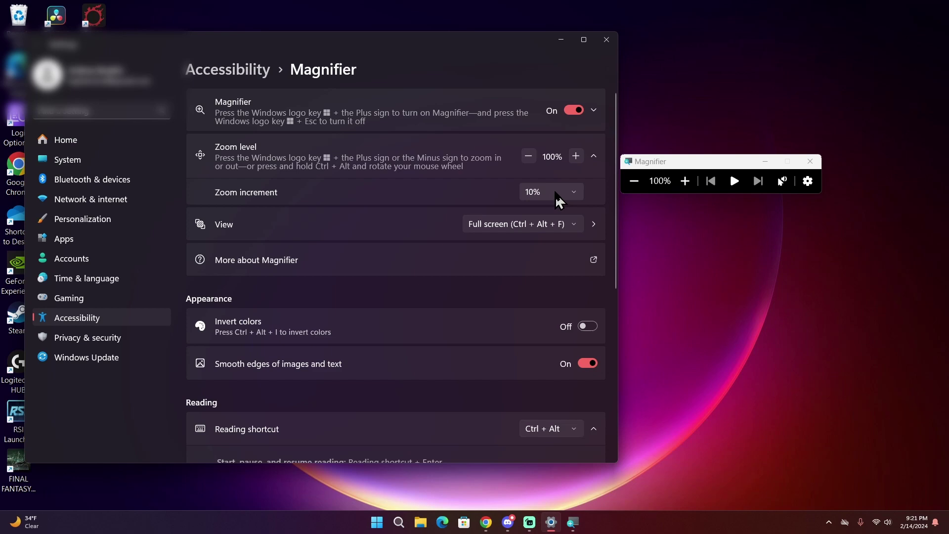
- Set the zoom increment to 100% and zoom up in 100% steps, then back to 100%
left_click(557, 194)
left_click(561, 234)
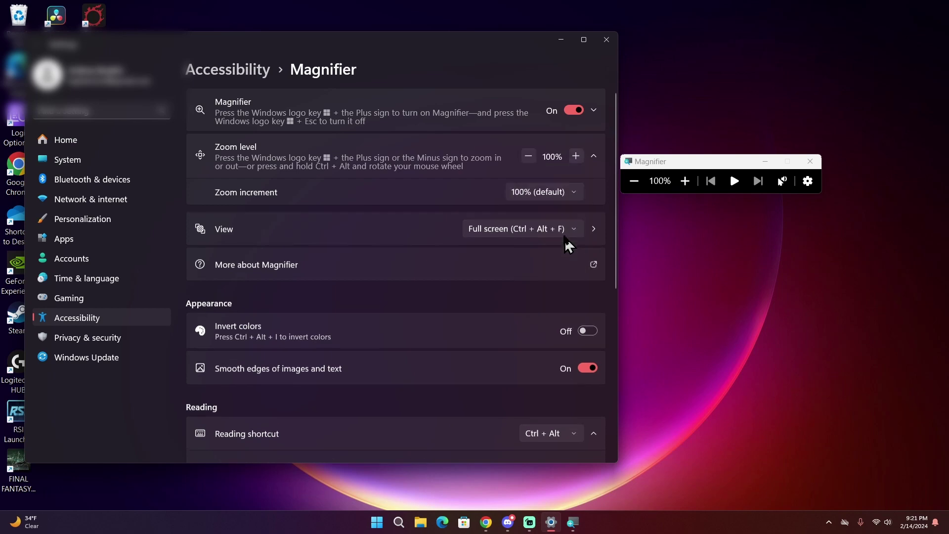
left_click(572, 158)
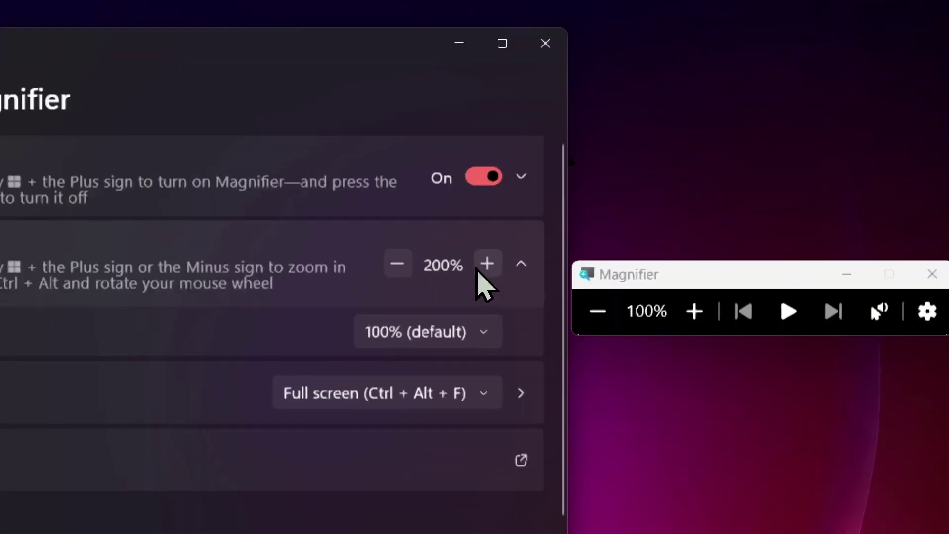
left_click(476, 269)
left_click(476, 269)
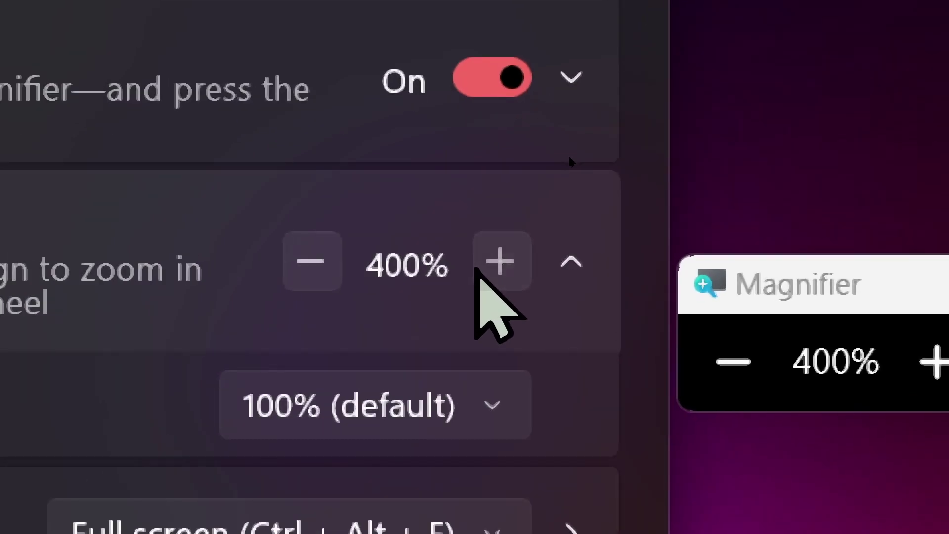
left_click(476, 269)
left_click(476, 269)
left_click(476, 269)
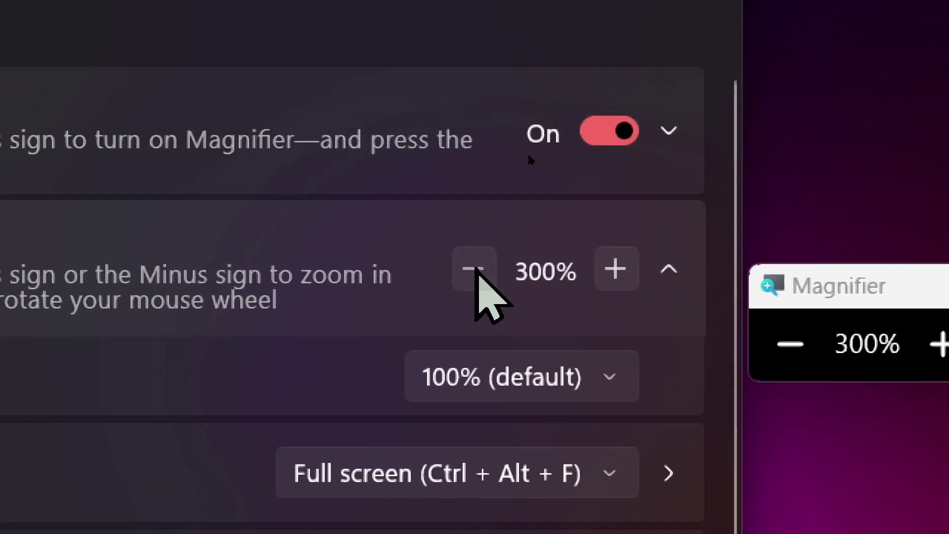
left_click(476, 270)
left_click(476, 269)
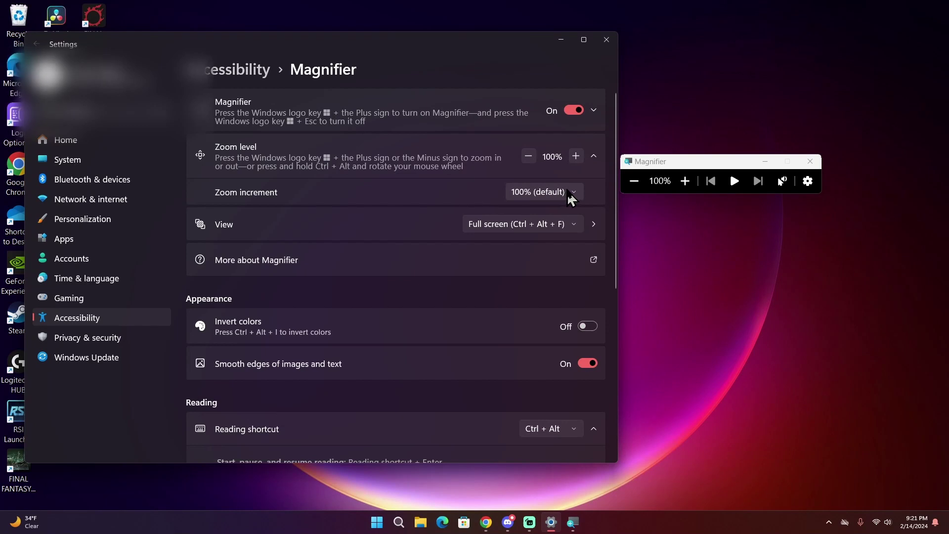
- Restore the zoom increment to 10% and test zooming with Win+Plus and Win+Minus
left_click(571, 198)
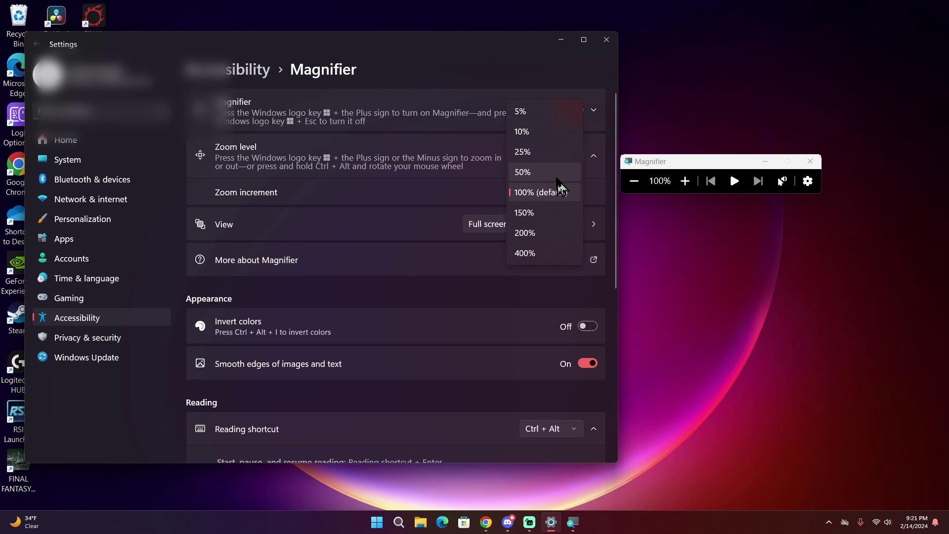
left_click(546, 140)
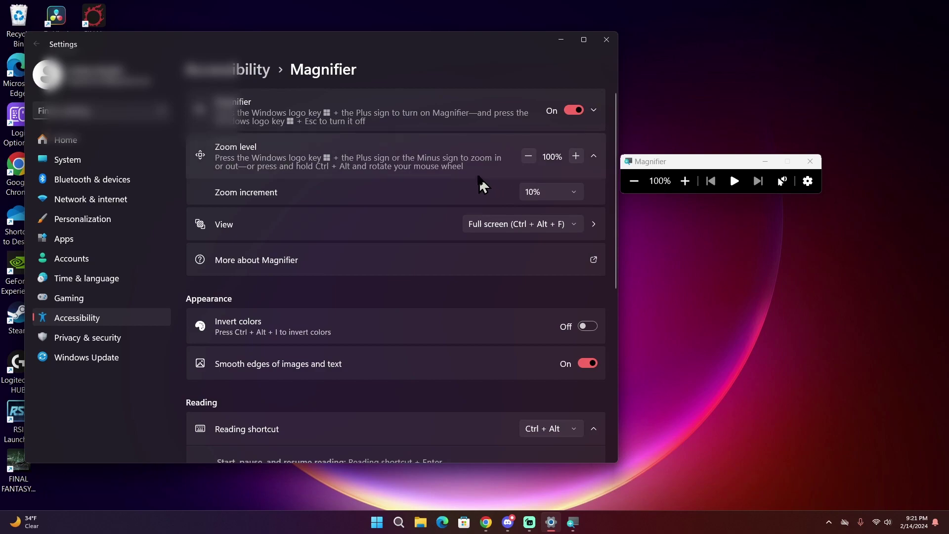
key("super+plus")
key("super+plus")
key("super+plus")
key("super+plus")
key("super+plus")
key("super+plus")
key("super+plus")
key("super+plus")
key("super+plus")
key("super+plus")
key("super+plus")
key("super+plus")
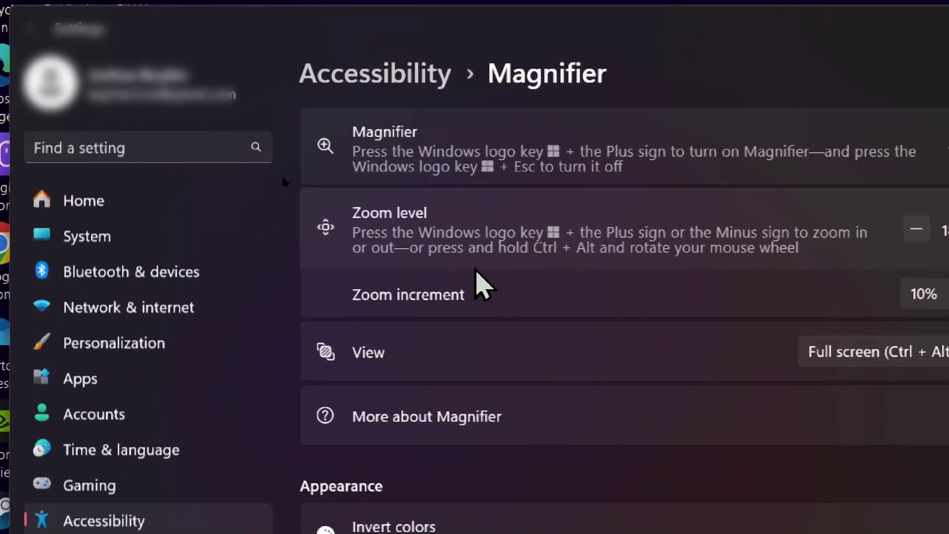
key("super+minus")
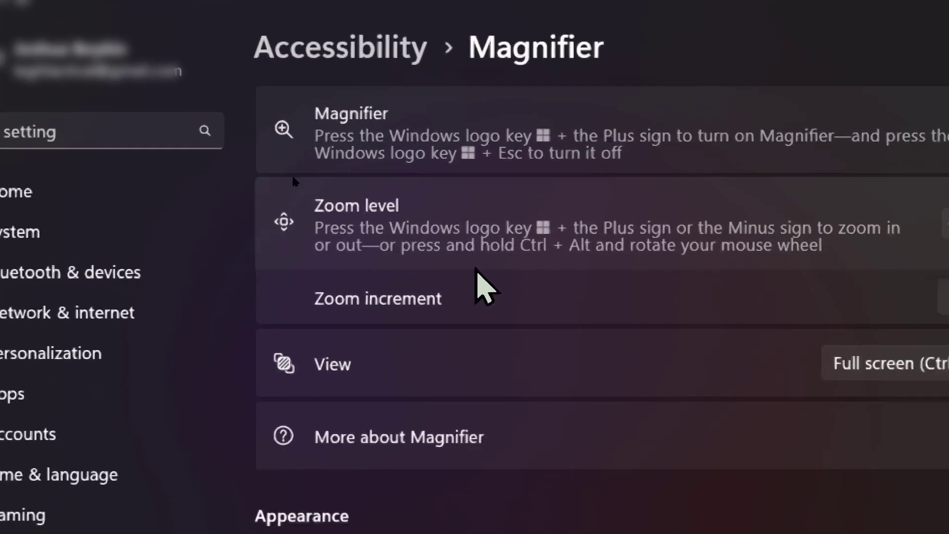
key("super+plus")
key("super+plus")
key("super+plus")
key("super+plus")
key("super+plus")
key("super+plus")
key("super+plus")
key("super+plus")
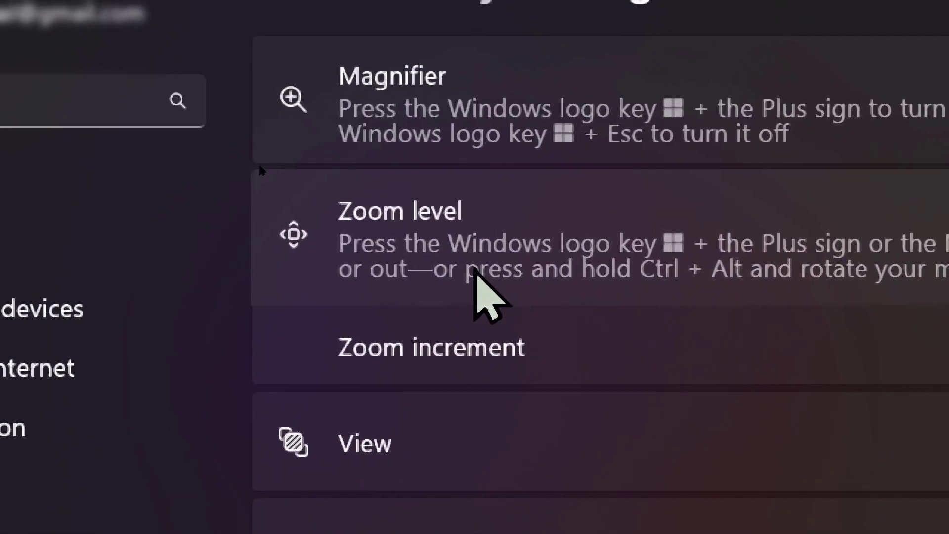
key("super+minus")
key("super+minus")
key("super+minus")
key("super+minus")
key("super+minus")
key("super+minus")
key("super+minus")
key("super+minus")
key("super+minus")
key("super+minus")
key("super+minus")
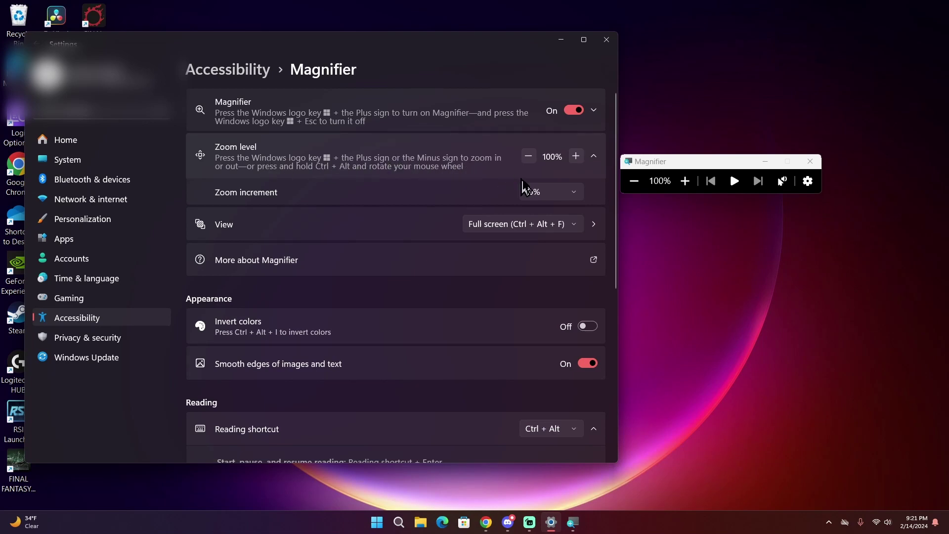
left_click(558, 195)
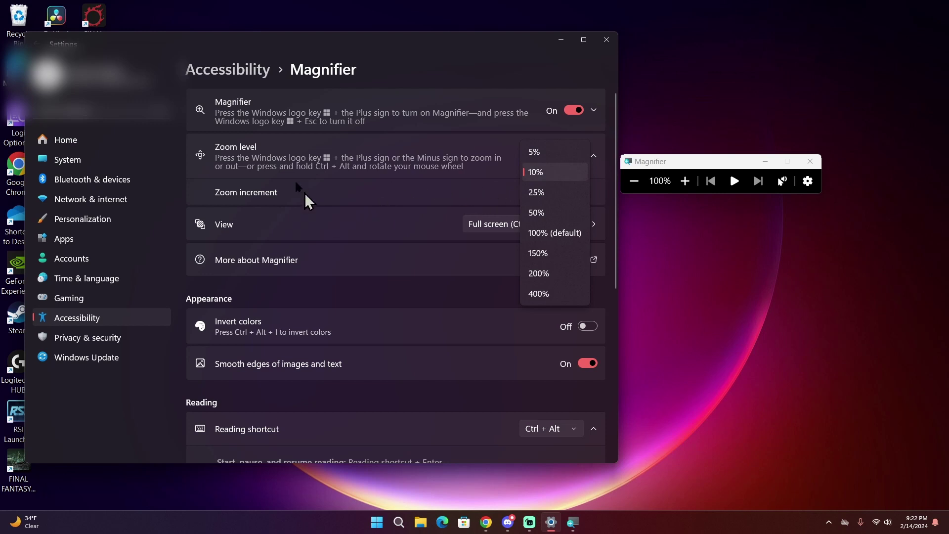
left_click(405, 128)
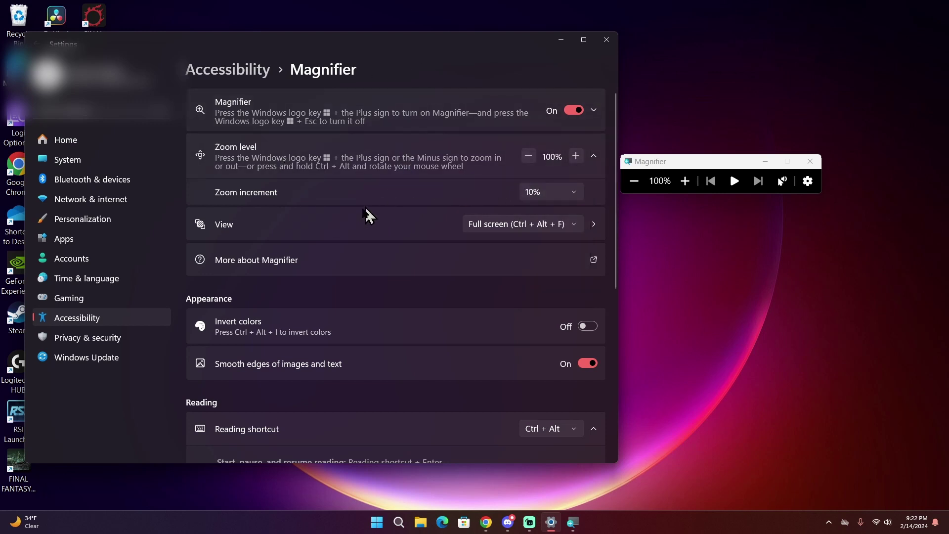
left_click(497, 227)
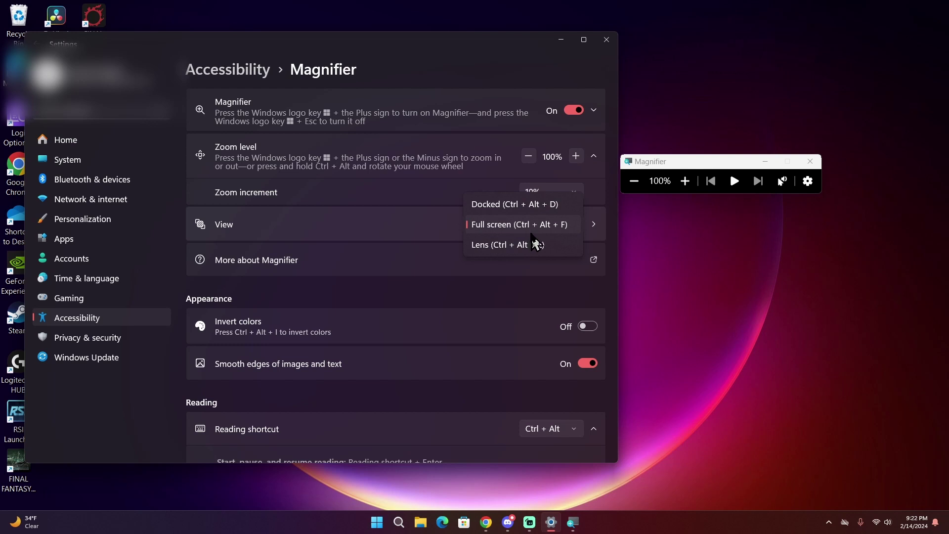
left_click(444, 69)
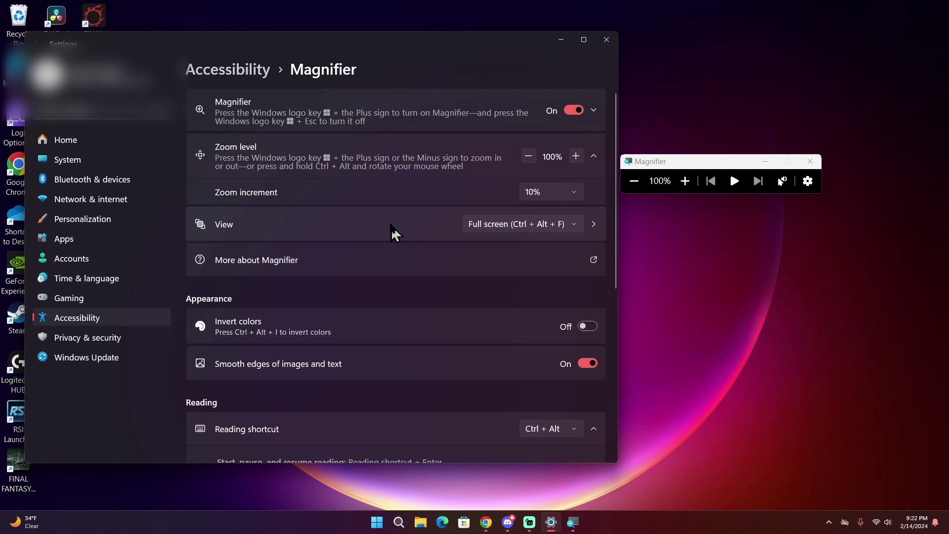
- Open the View subpage and switch Magnifier to Docked view, then to Lens view
left_click(394, 231)
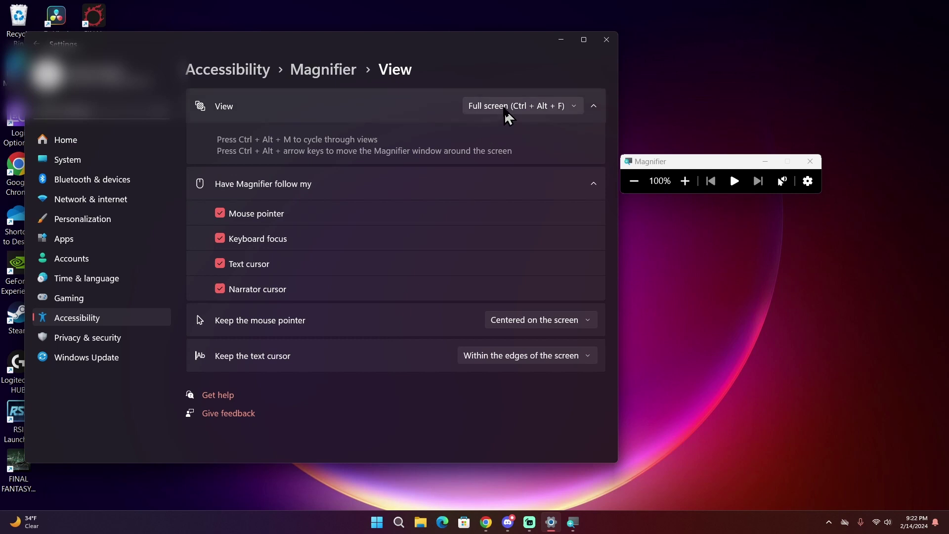
left_click(508, 107)
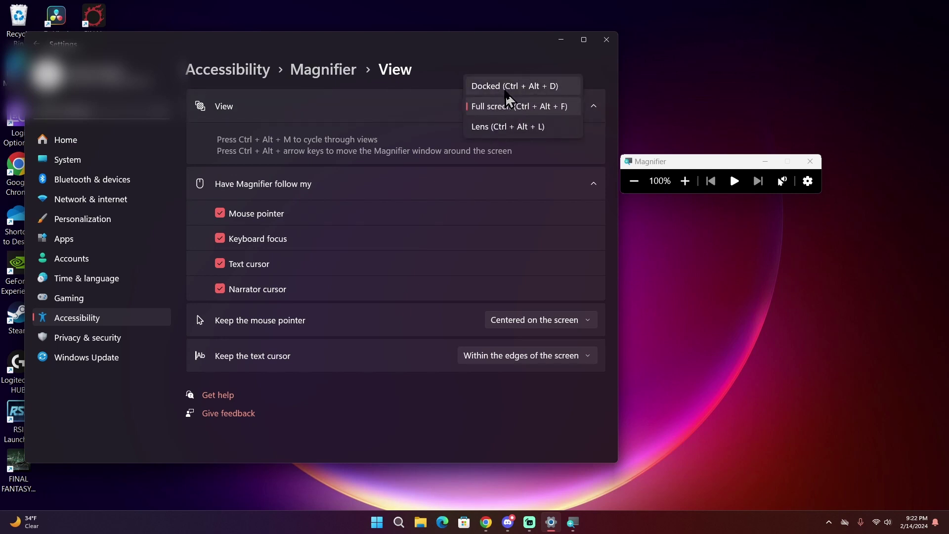
left_click(506, 88)
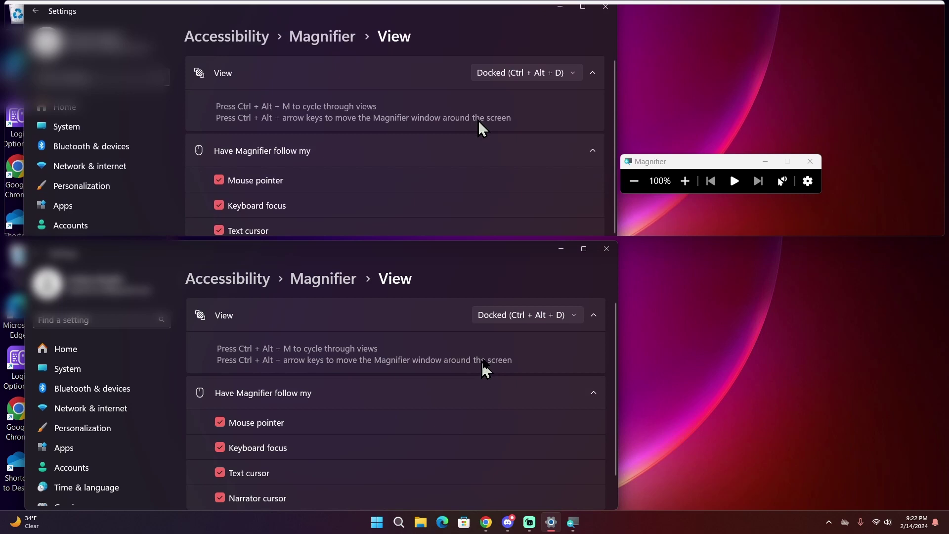
left_click(518, 318)
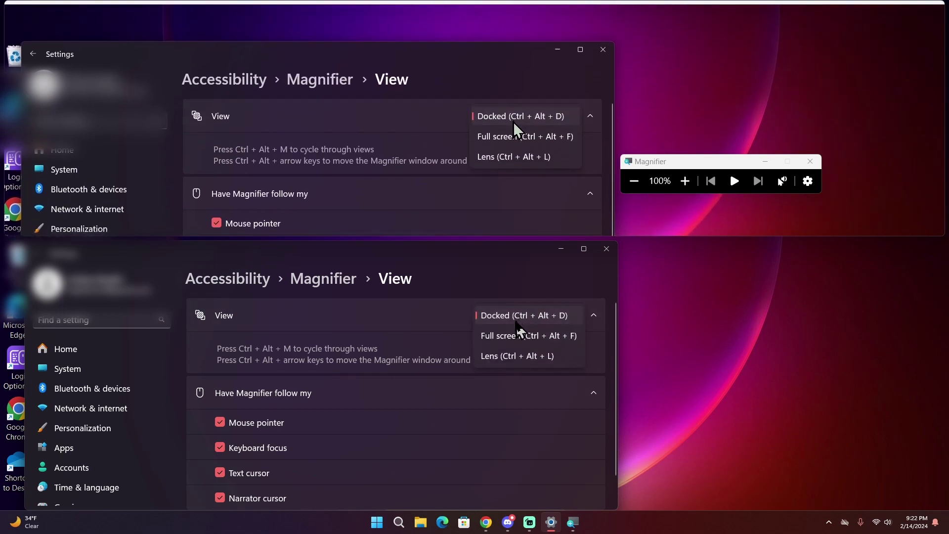
left_click(517, 356)
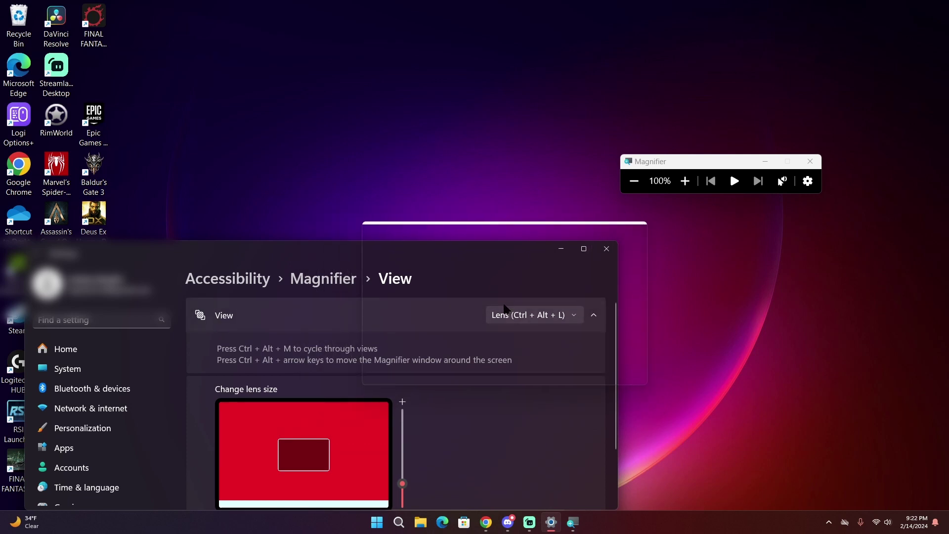
- Resize the magnifier lens, making it taller and adjusting its width with the size sliders
left_click_drag(337, 260, 401, 136)
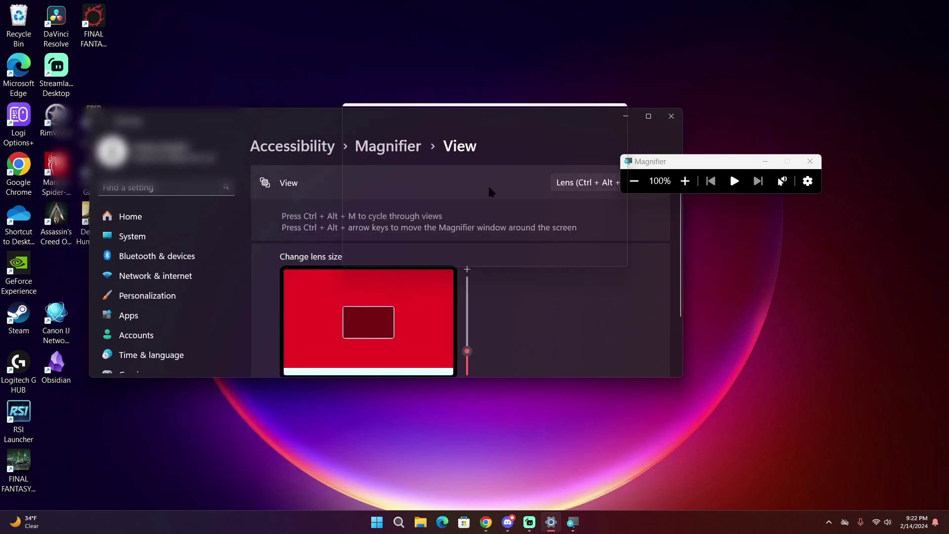
scroll(502, 191, "down", 3)
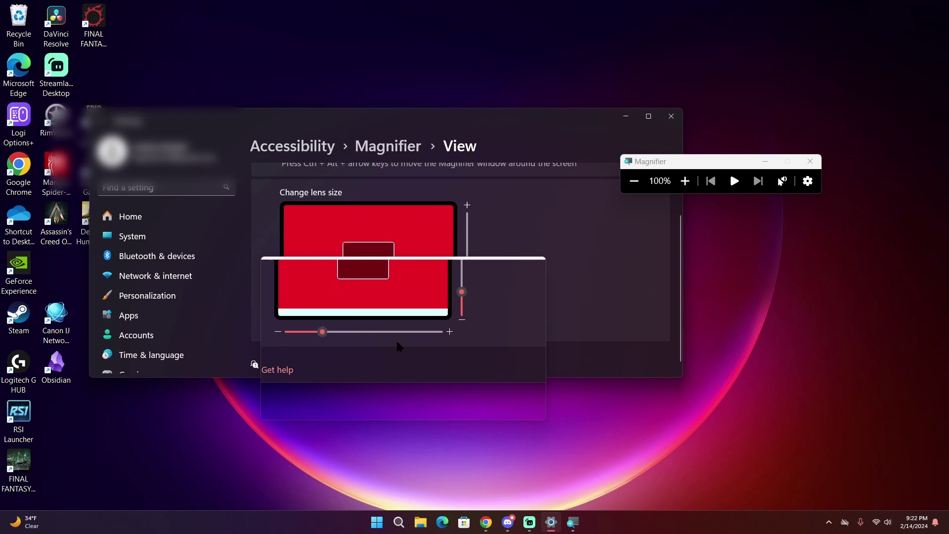
left_click_drag(330, 333, 368, 331)
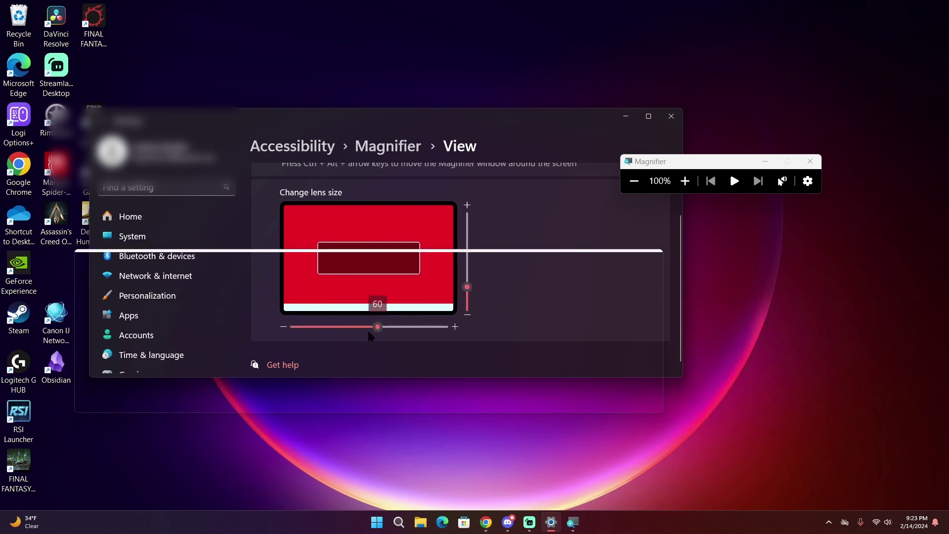
mouse_move(468, 288)
left_mouse_down()
mouse_move(466, 312)
mouse_move(467, 277)
left_mouse_up()
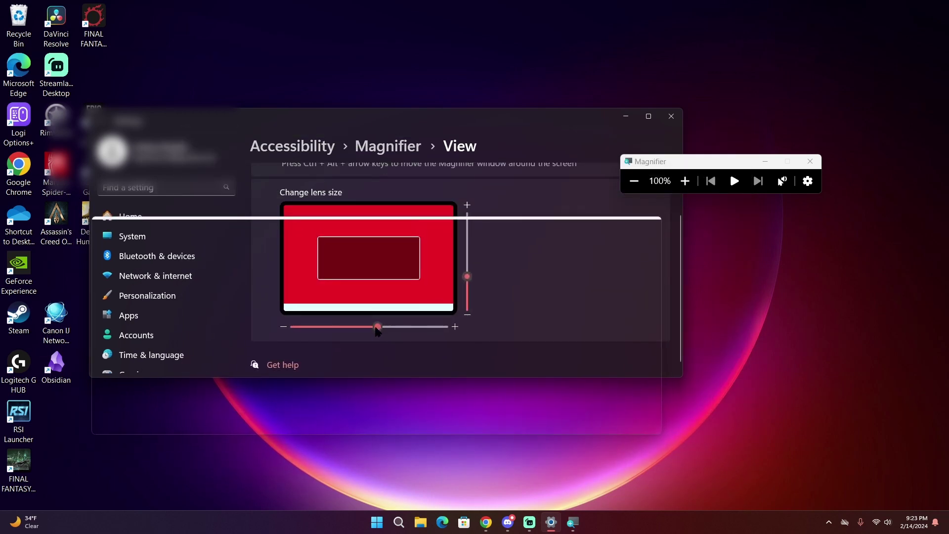
left_click_drag(379, 327, 344, 327)
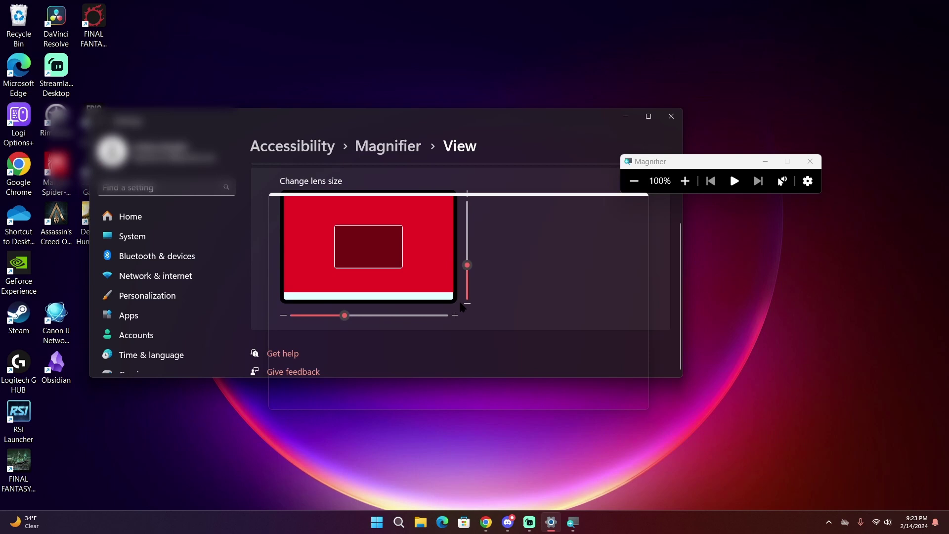
scroll(459, 301, "up", 2)
left_click(577, 187)
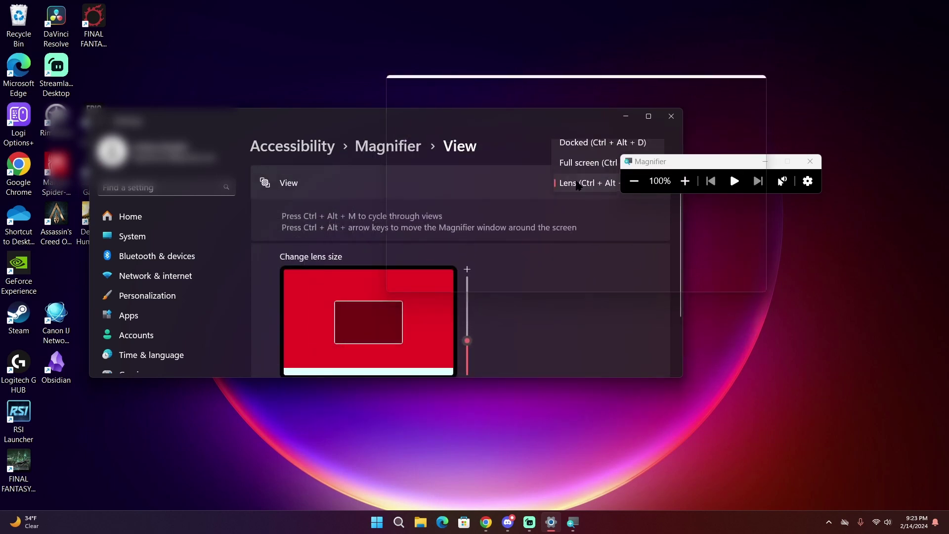
- Return to Full screen view, move the toolbar further right, and scroll to the pointer and text cursor rows
left_click(575, 163)
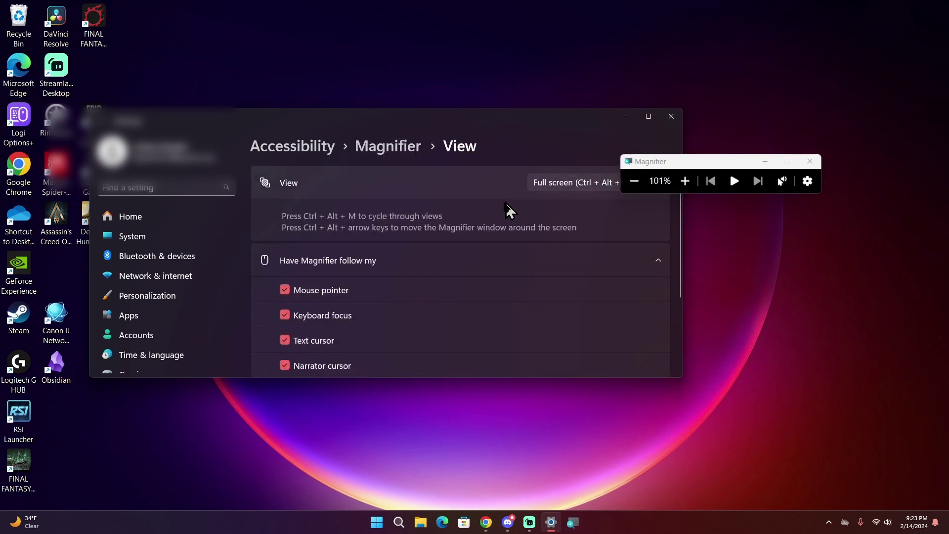
left_click_drag(637, 164, 690, 162)
scroll(406, 222, "down", 2)
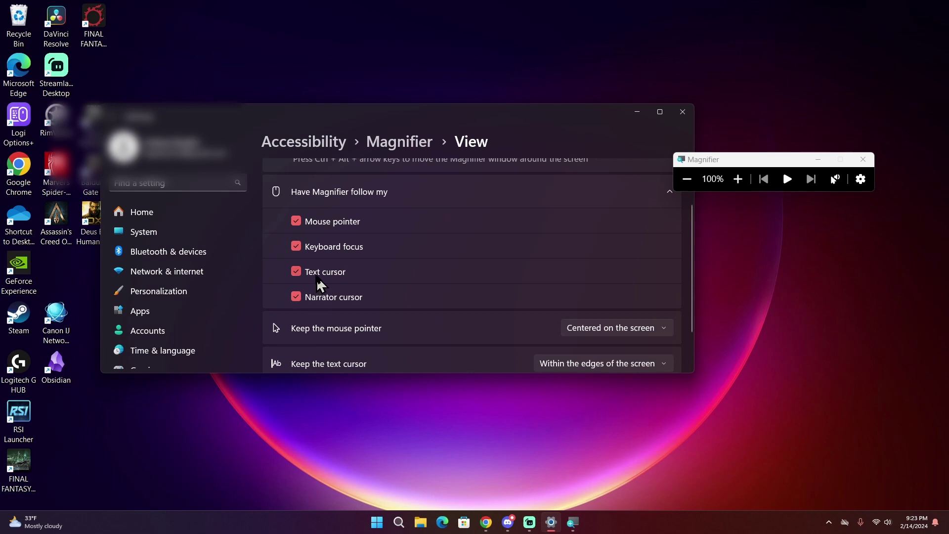
scroll(336, 279, "down", 1)
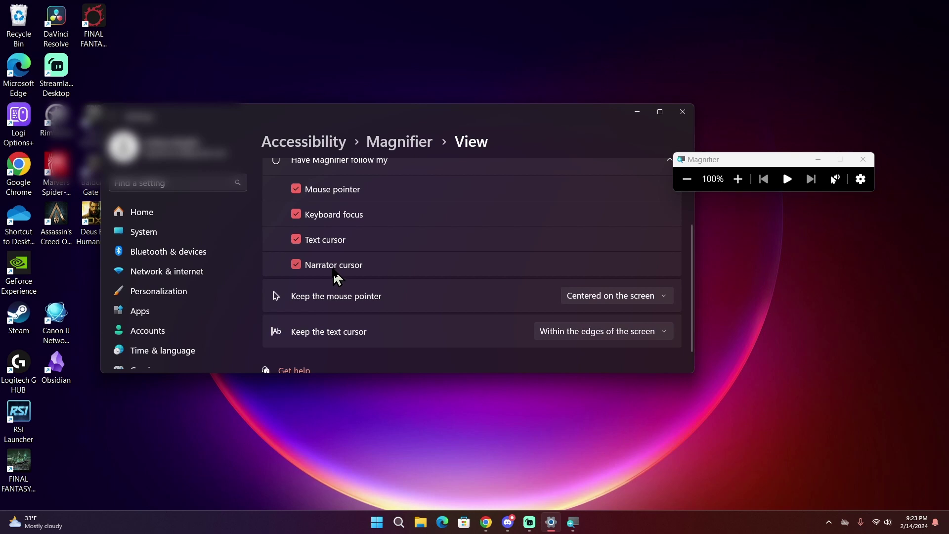
scroll(341, 273, "down", 1)
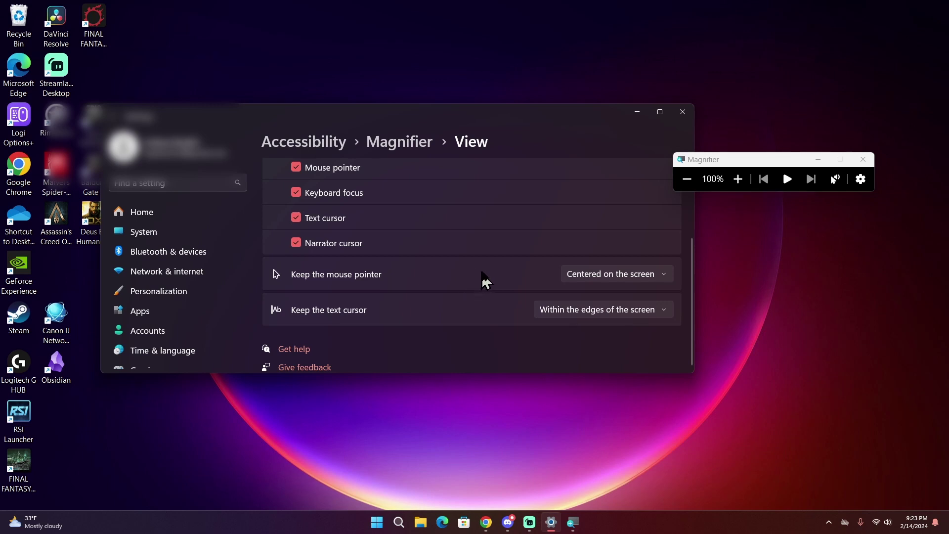
left_click(588, 277)
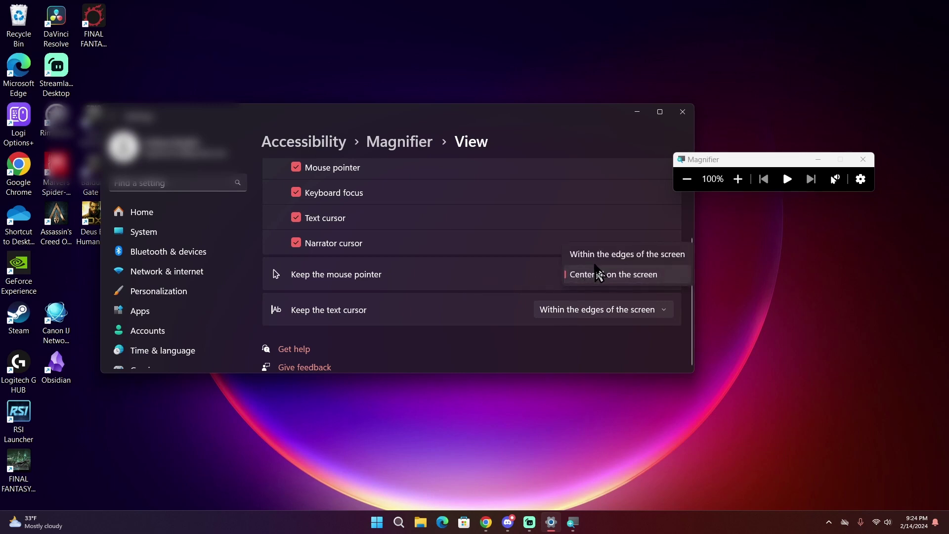
left_click(606, 258)
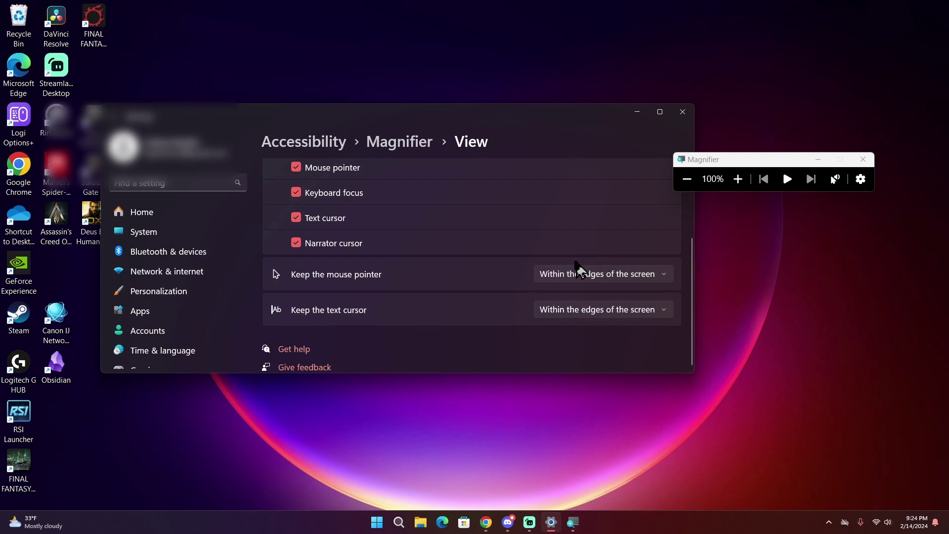
key("super+plus")
key("super+plus")
key("super+plus")
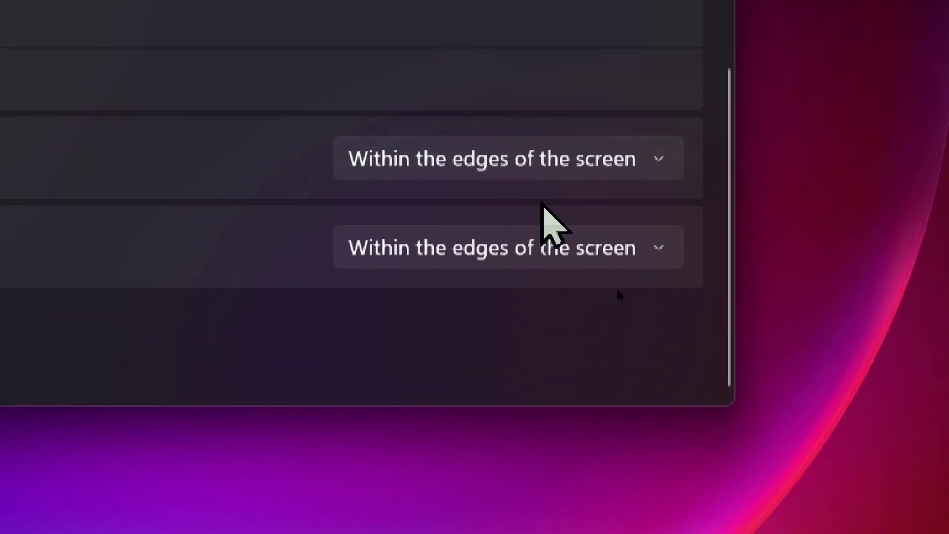
left_click(481, 23)
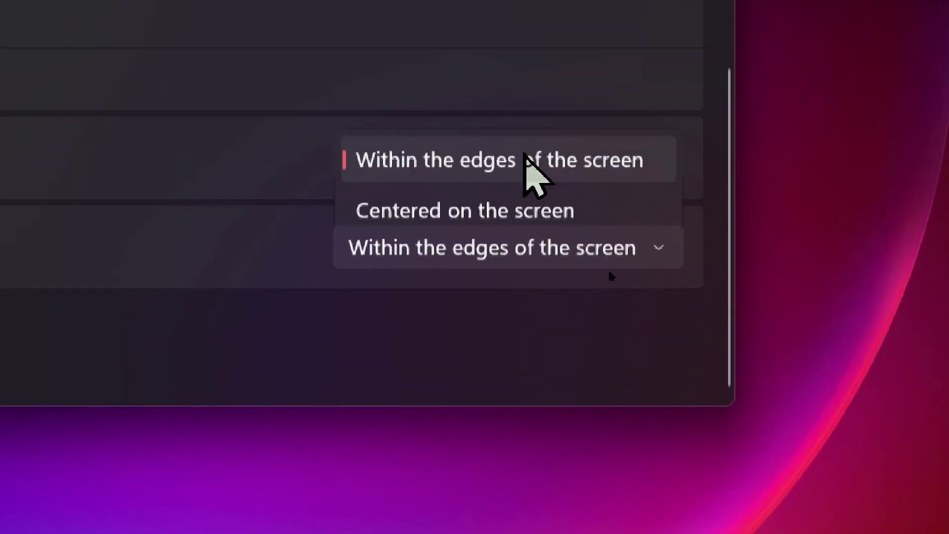
left_click(502, 207)
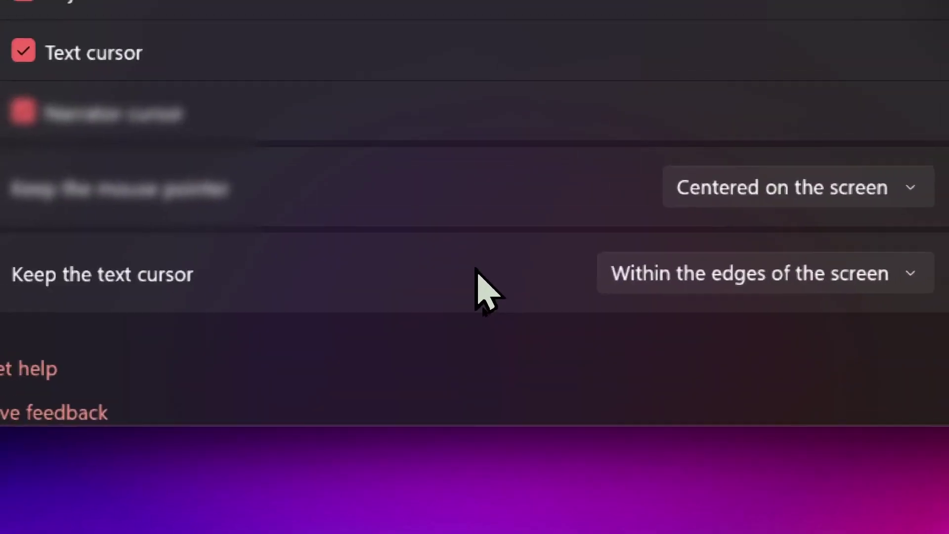
key("super+minus")
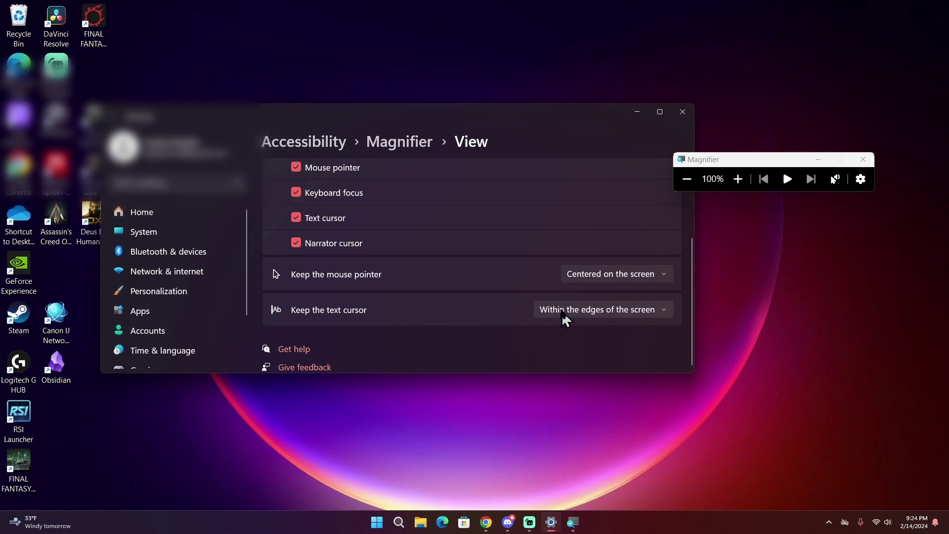
- Expand the Keep the text cursor dropdown to see its placement options
left_click(565, 317)
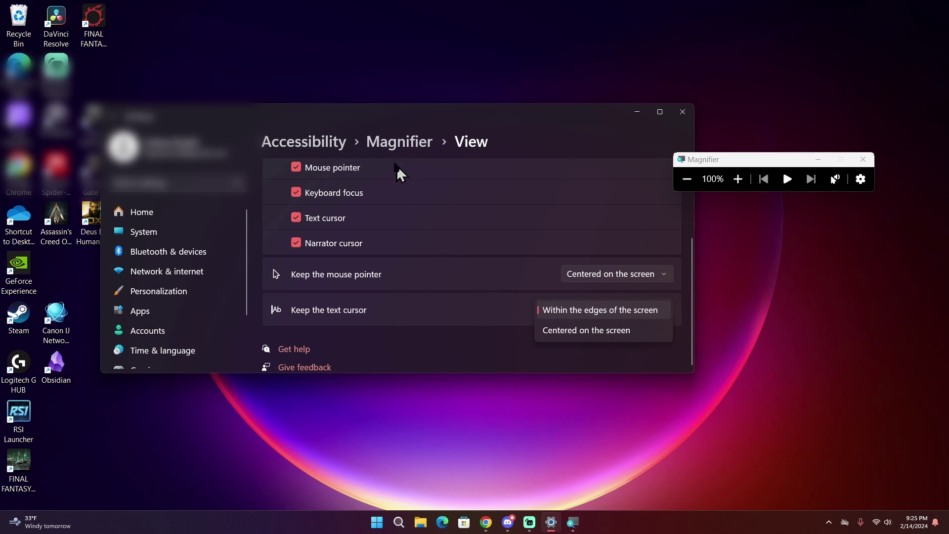
- Return to the main Magnifier page, move the Settings window up and make it taller
left_click(400, 149)
left_click(398, 148)
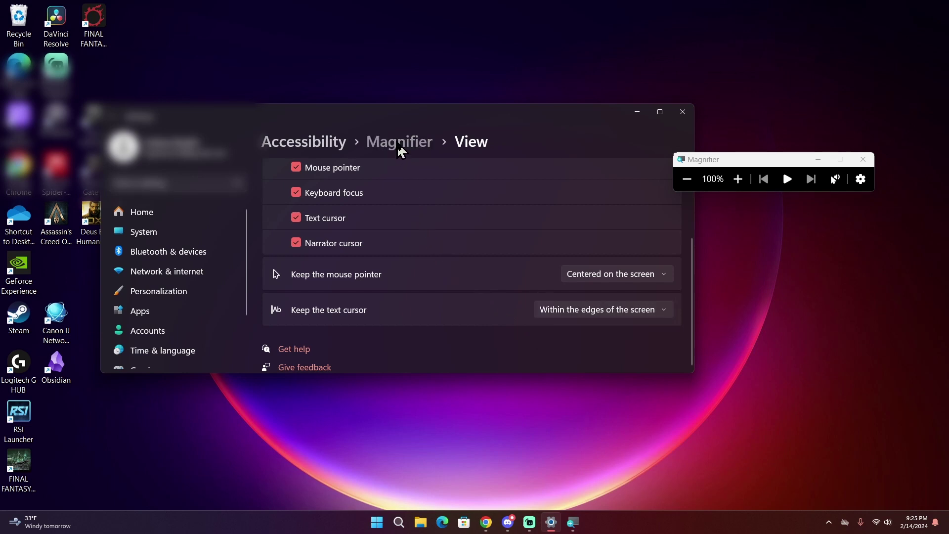
left_click_drag(370, 118, 368, 81)
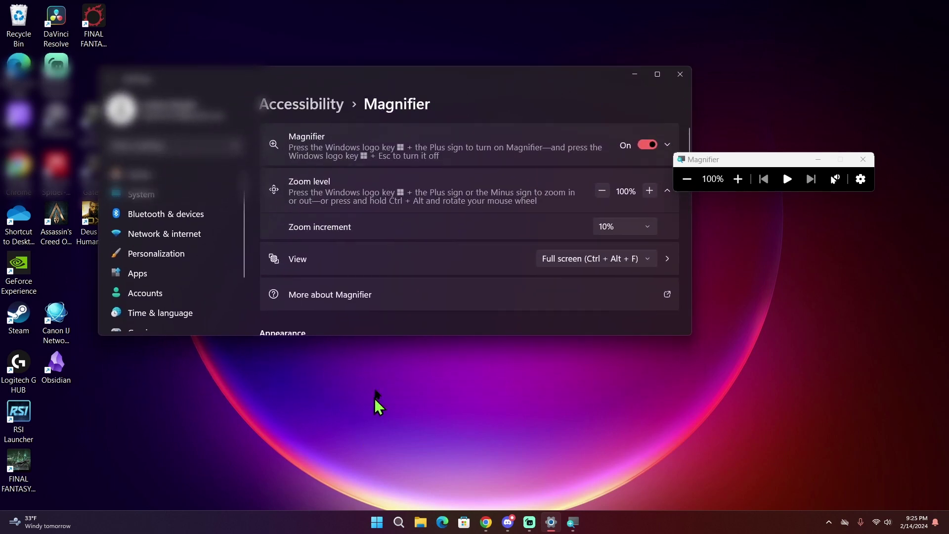
left_click_drag(399, 336, 429, 434)
scroll(448, 359, "down", 4)
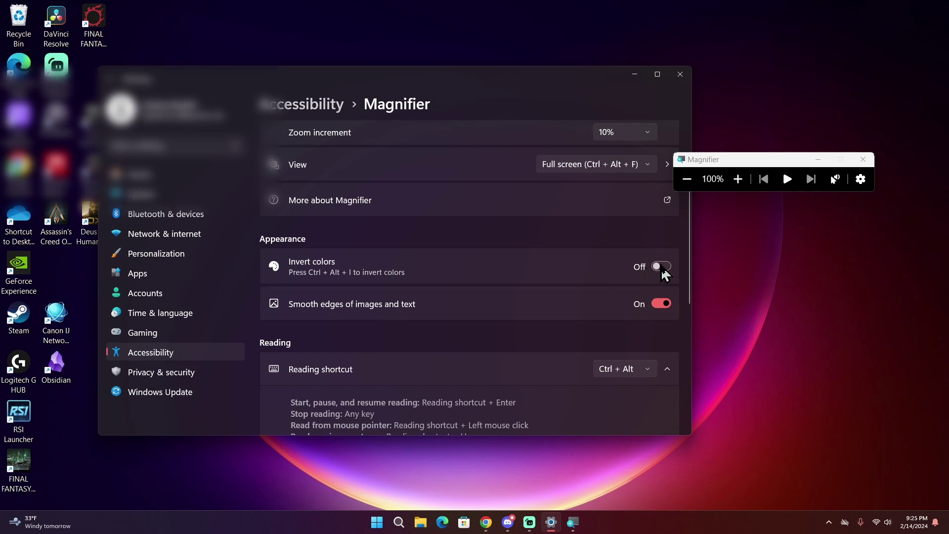
- Turn Invert colors on and off twice, leaving it off
left_click(662, 269)
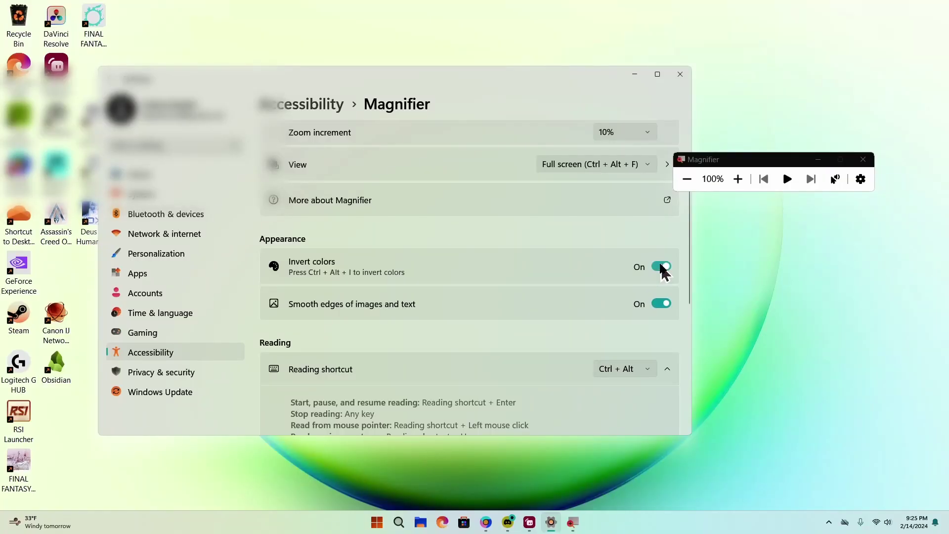
left_click(663, 270)
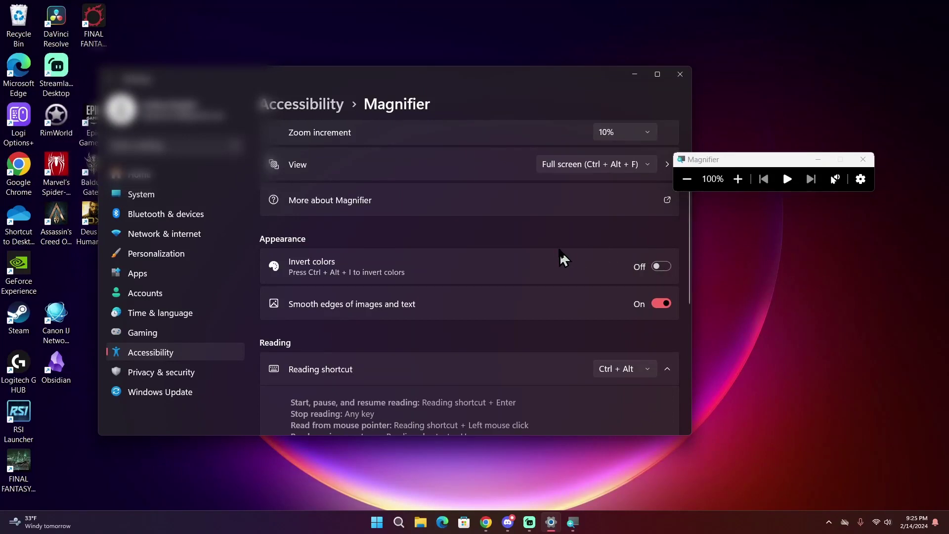
left_click(664, 270)
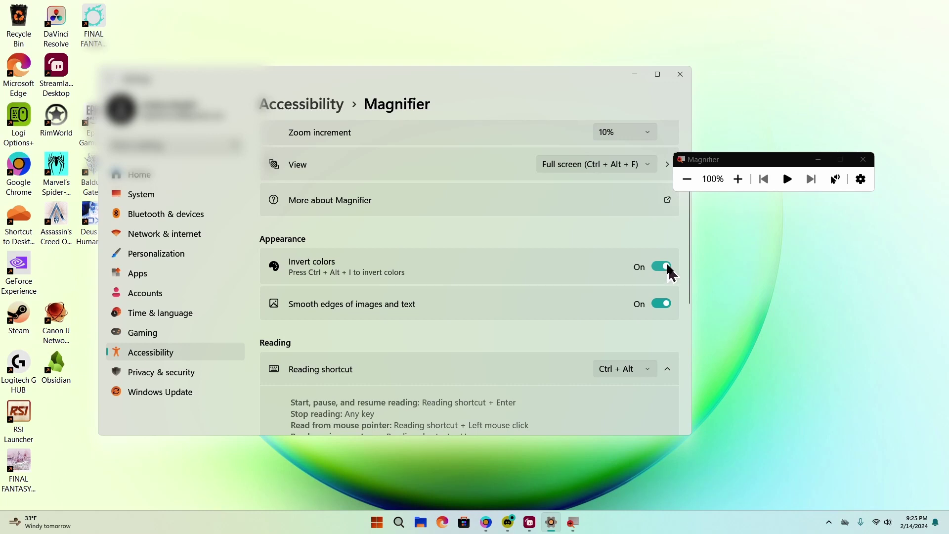
left_click(668, 266)
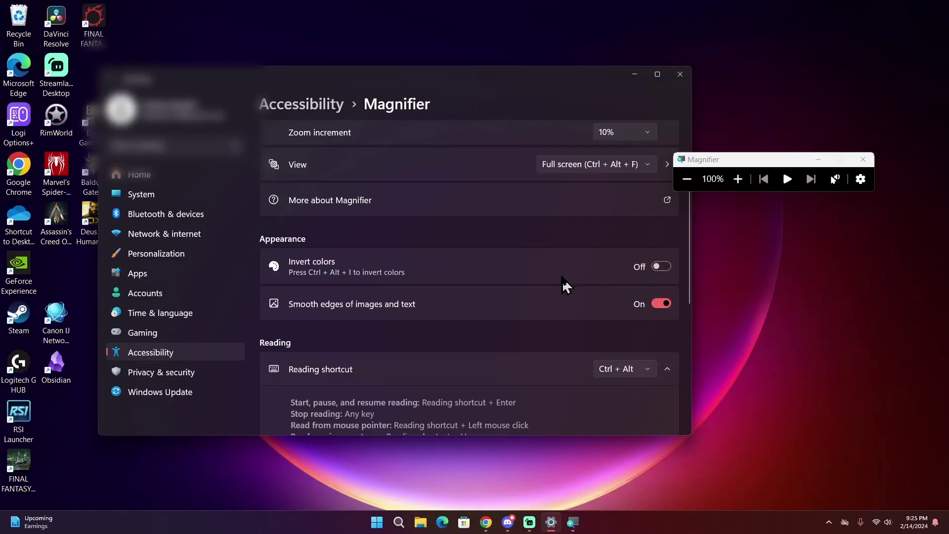
scroll(544, 282, "down", 1)
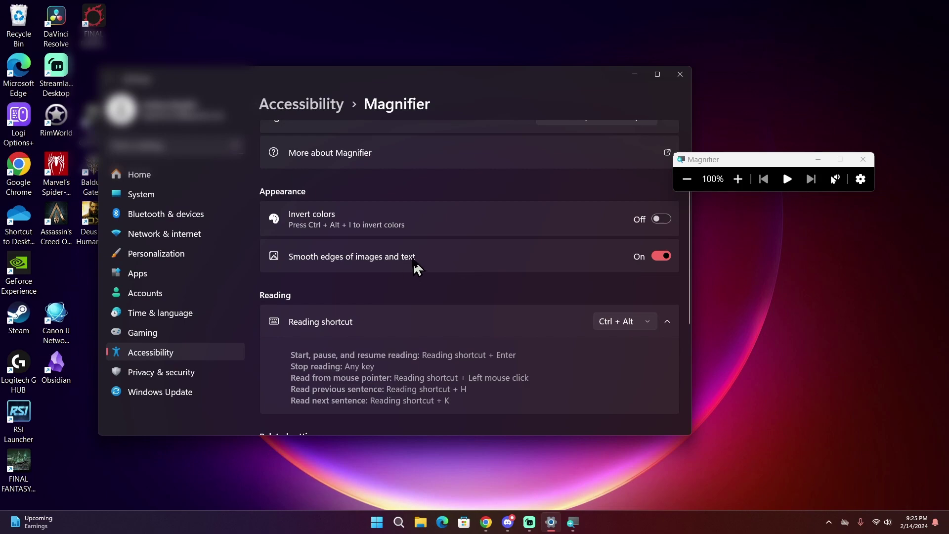
key("super+plus")
key("super+plus")
key("super+plus")
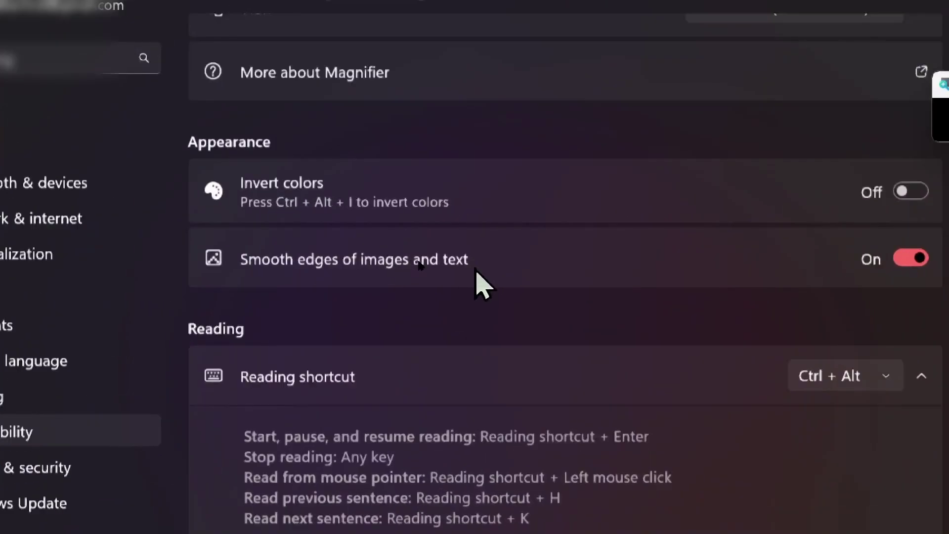
key("super+plus")
key("super+plus")
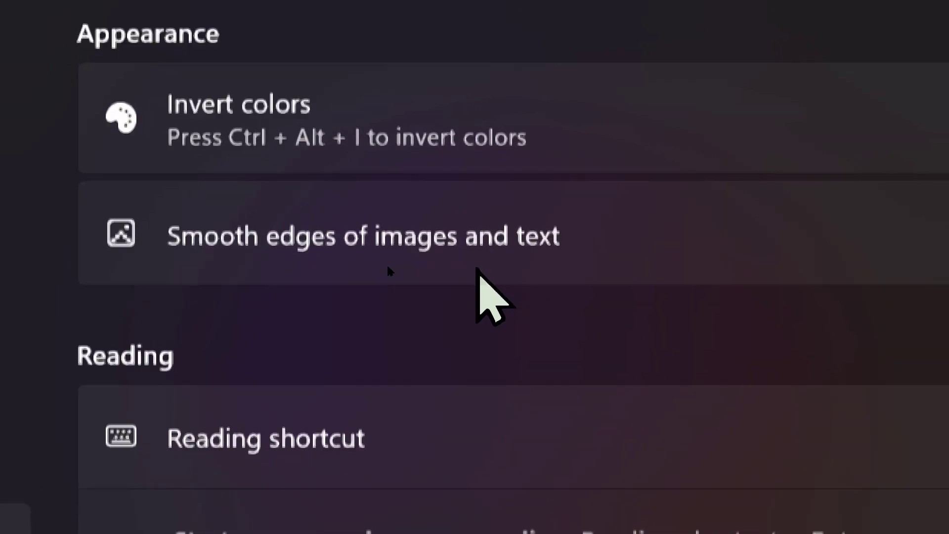
key("super+plus")
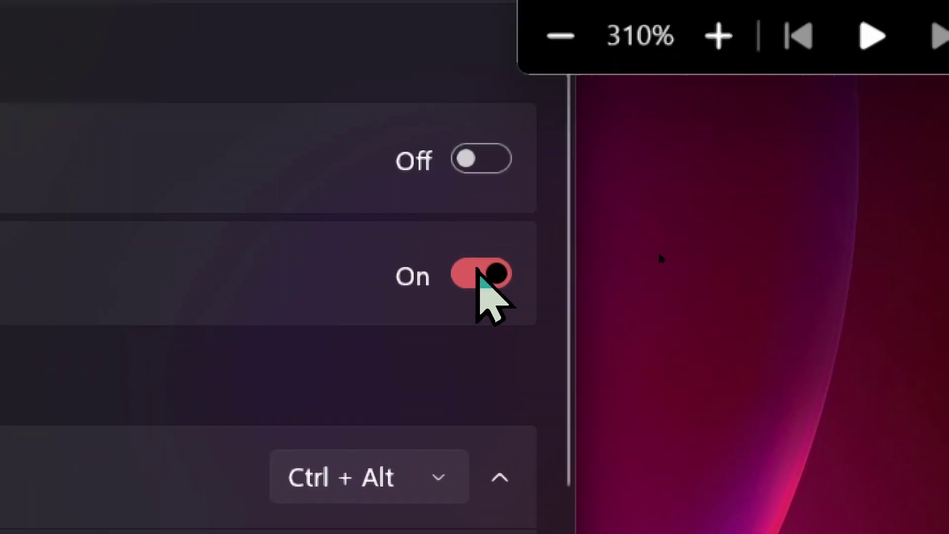
left_click(476, 271)
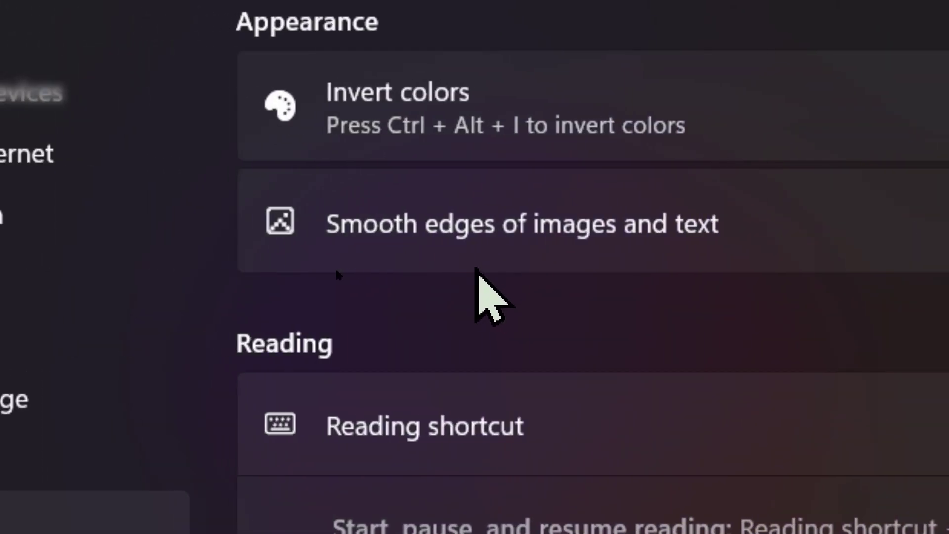
key("super+plus")
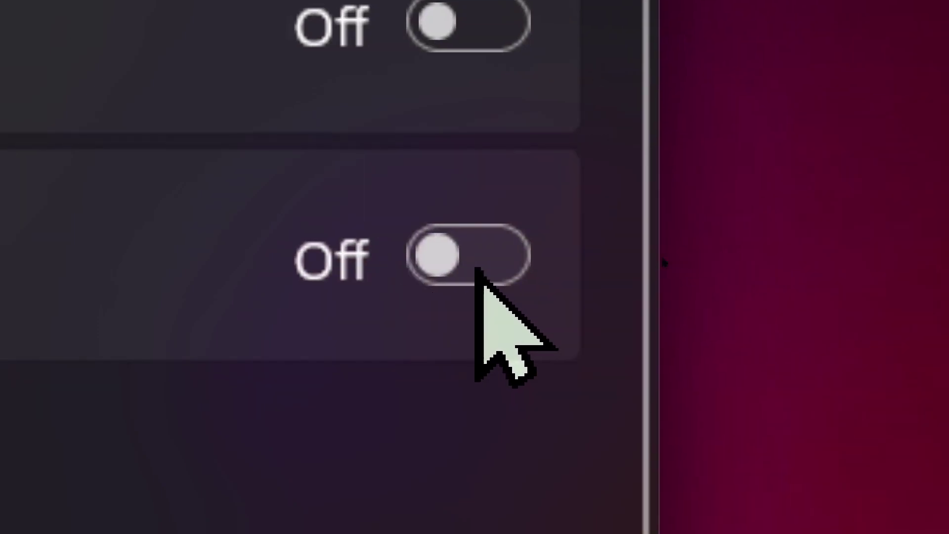
left_click(475, 269)
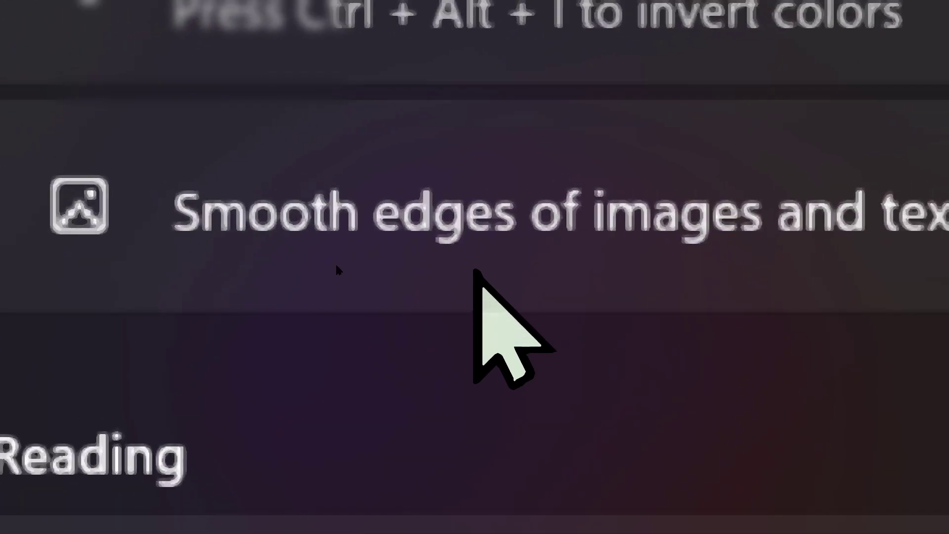
key("super+minus")
key("super+minus")
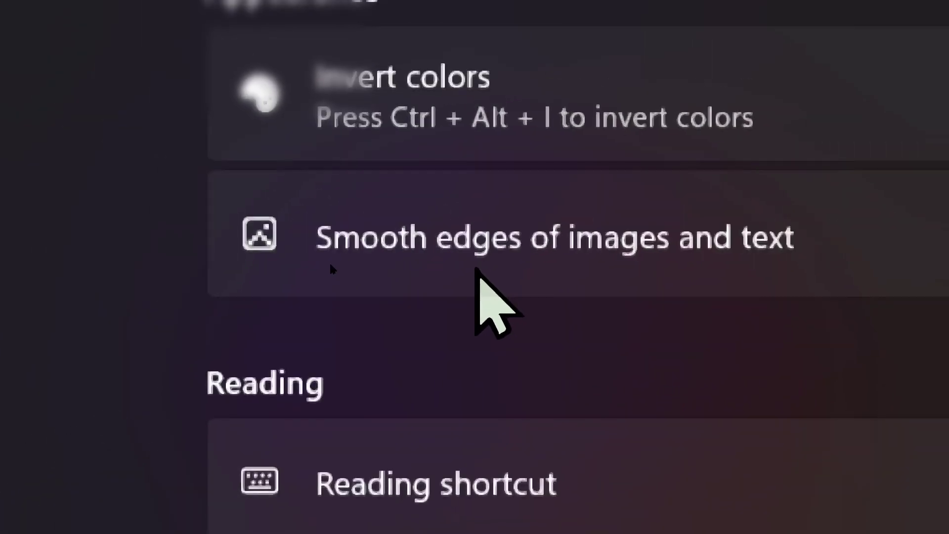
key("super+minus")
key("super+minus")
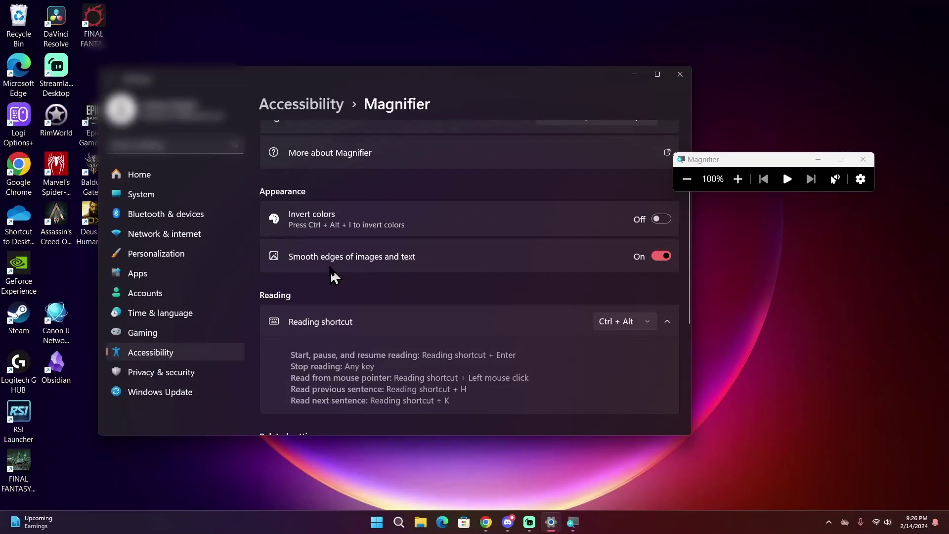
scroll(335, 272, "down", 2)
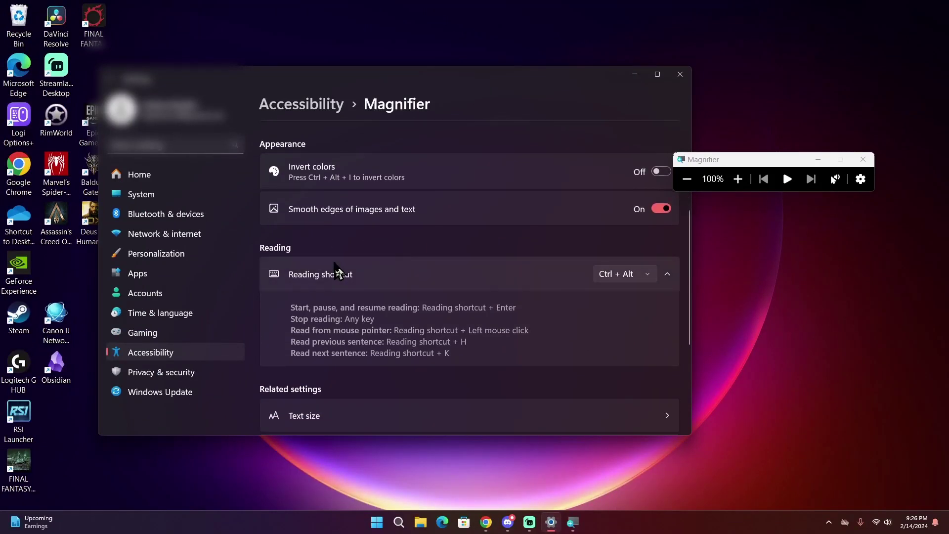
scroll(335, 272, "down", 2)
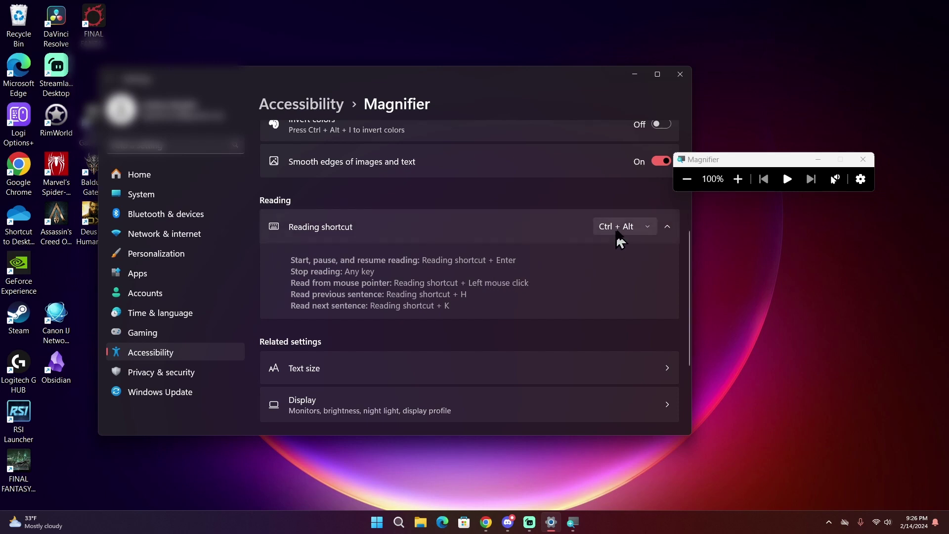
left_click(639, 227)
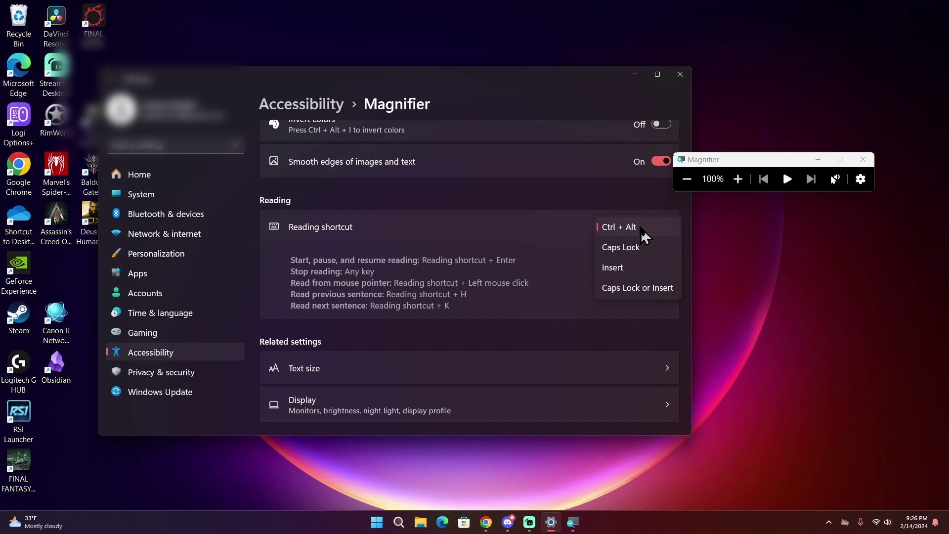
left_click(640, 228)
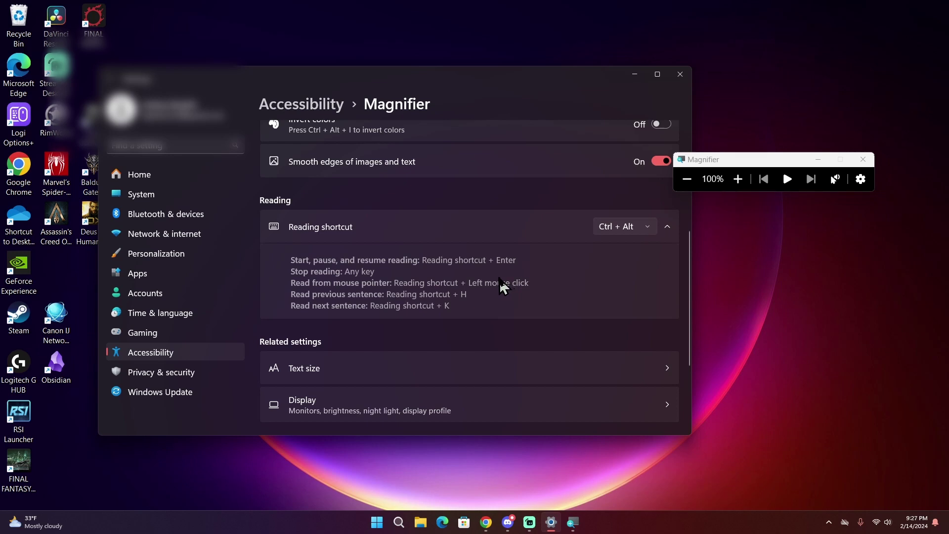
scroll(500, 279, "down", 1)
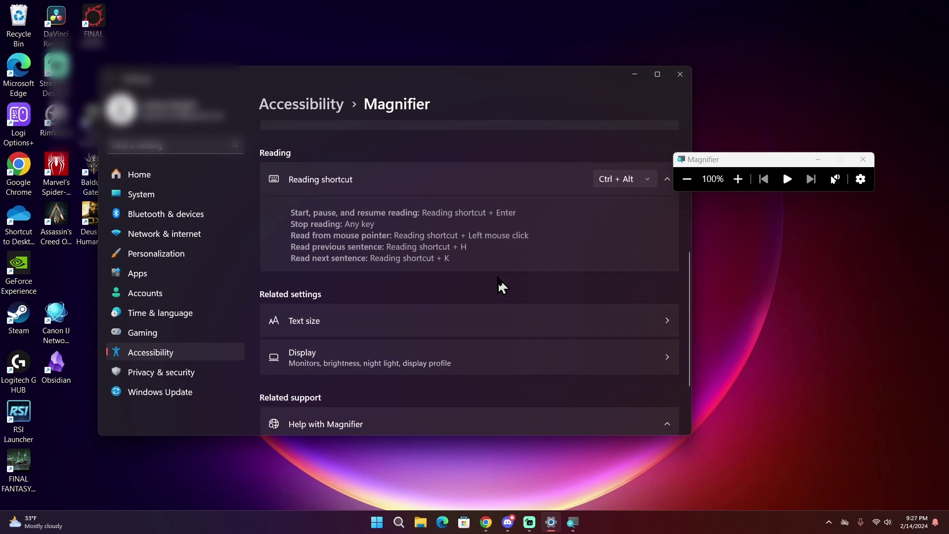
scroll(499, 284, "down", 2)
scroll(499, 284, "up", 4)
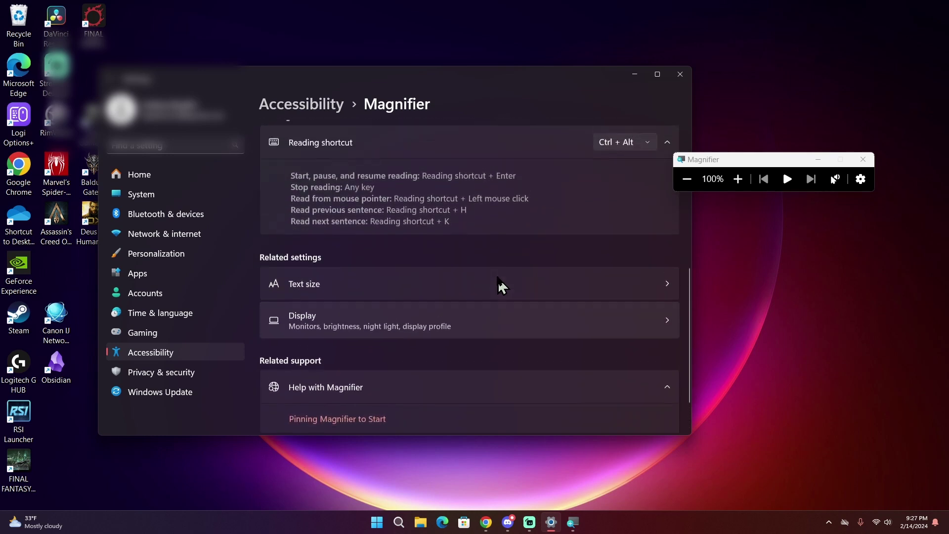
scroll(499, 285, "up", 4)
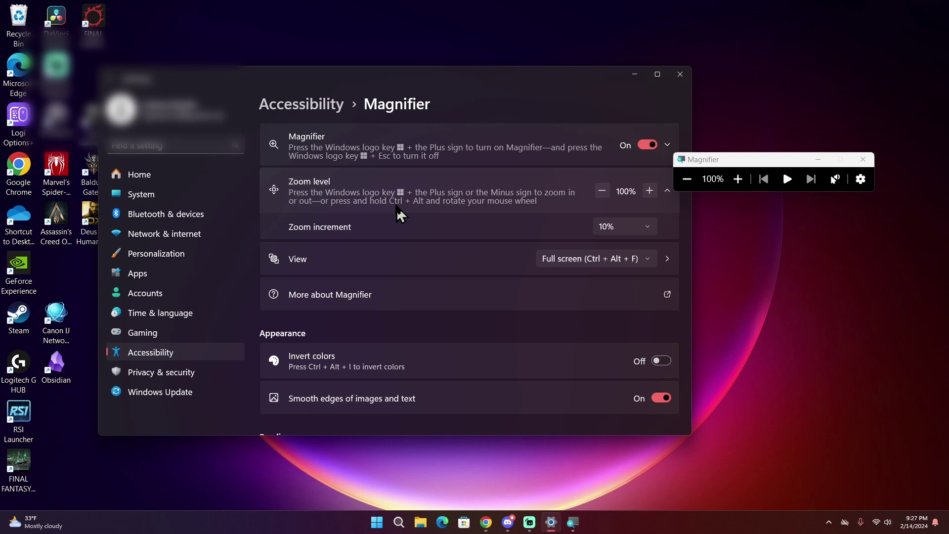
scroll(395, 206, "up", 20)
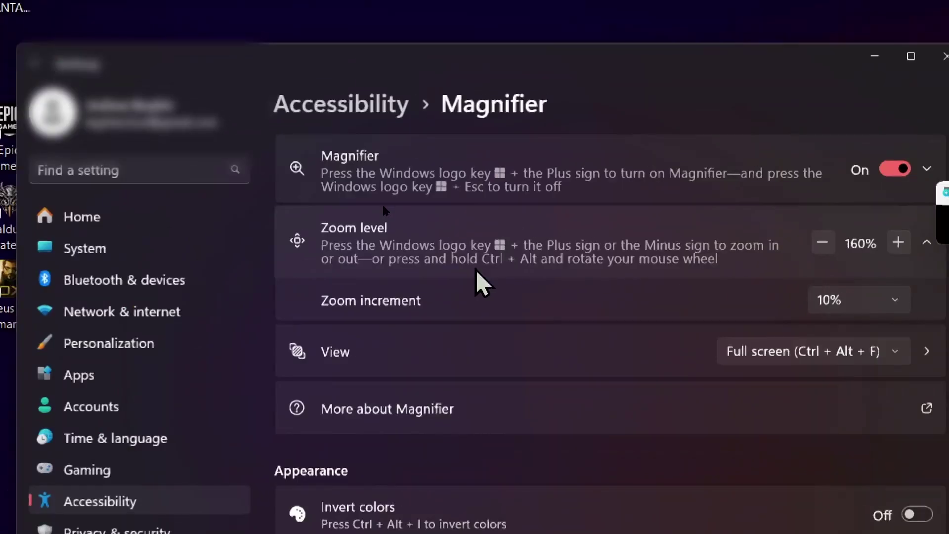
scroll(477, 270, "down", 15)
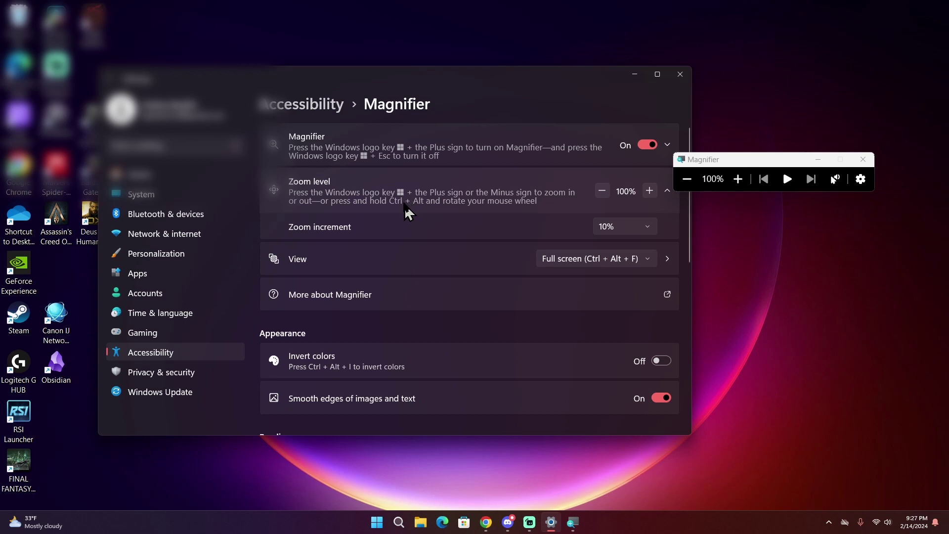
scroll(407, 212, "down", 2)
scroll(407, 212, "up", 2)
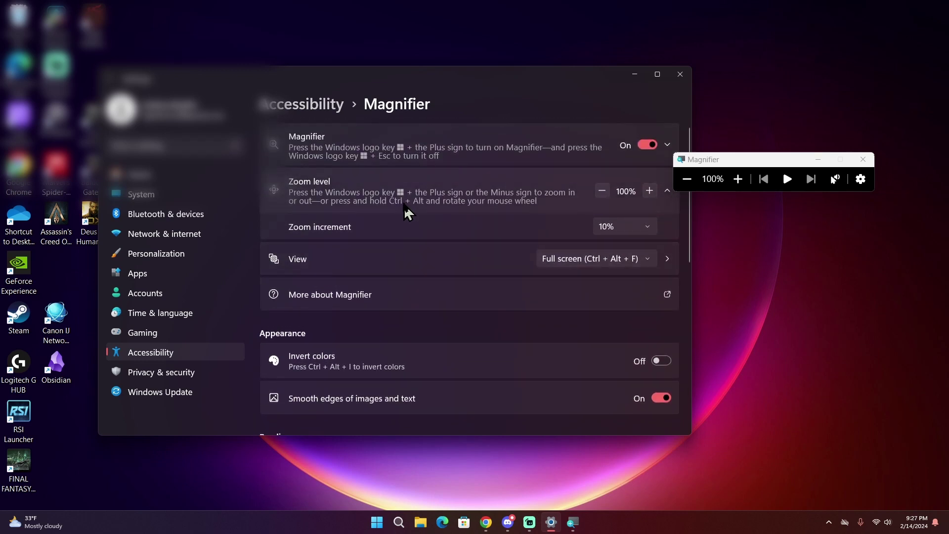